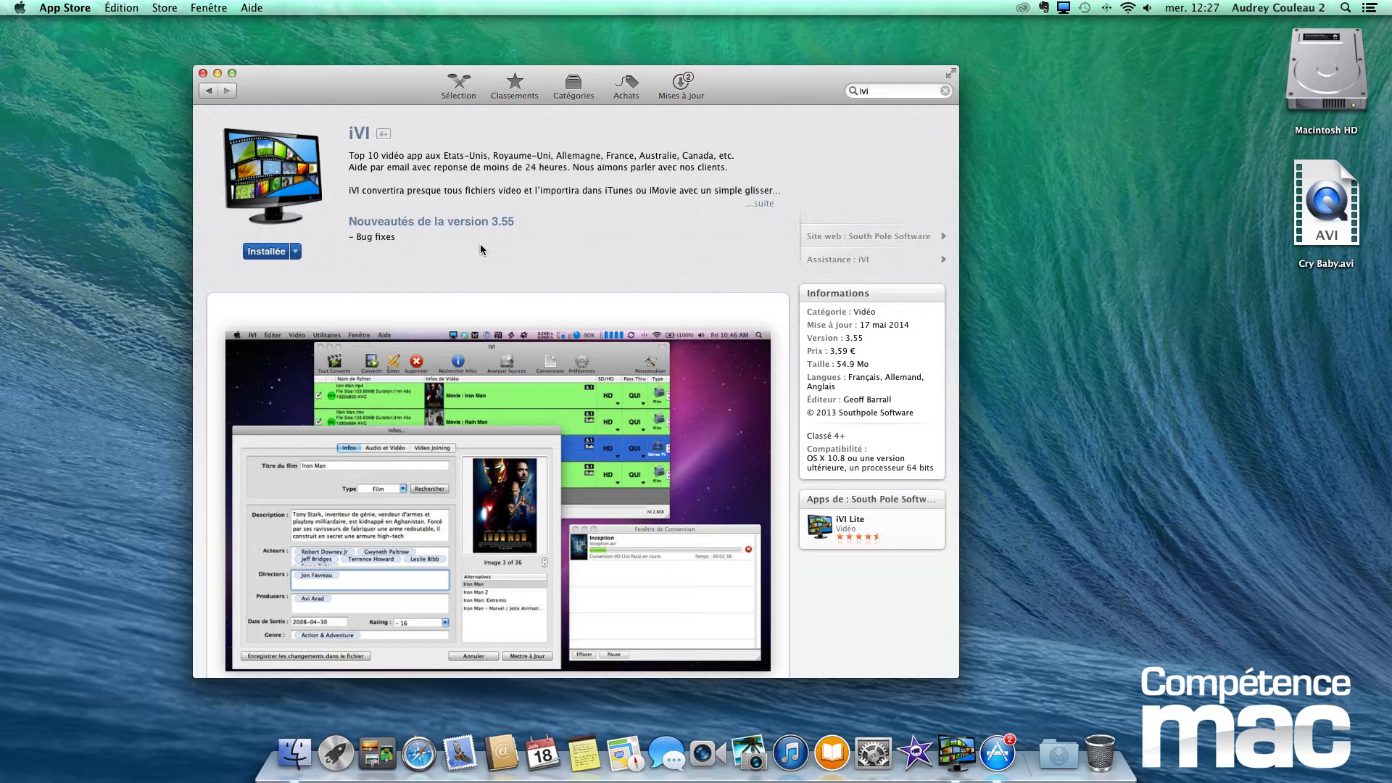
Quit the App Store and switch to the iVI video converter.
key("super+q")
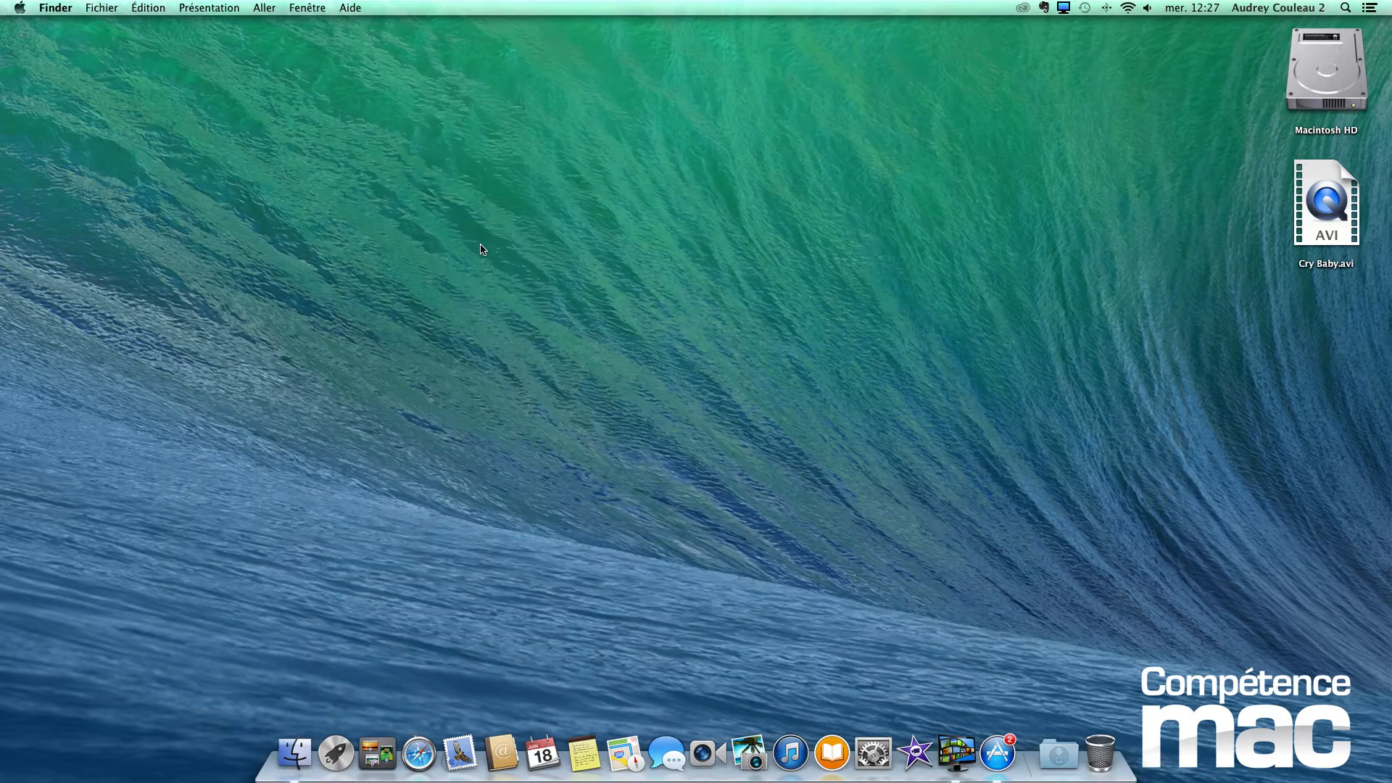
left_click(958, 754)
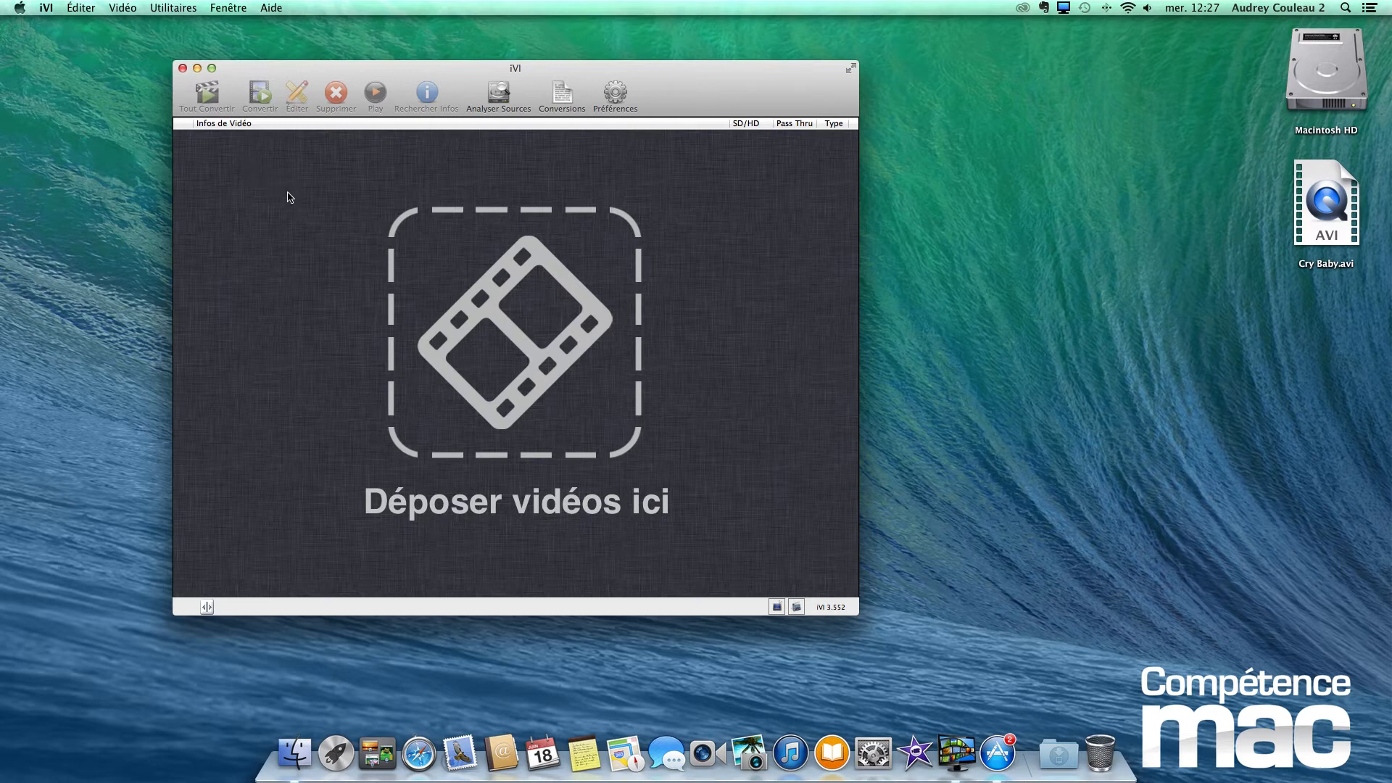
Review the target device options in the iVI preferences, keeping Apple TV 2 / iPhone 4 / iPad enabled, and close them.
left_click(609, 95)
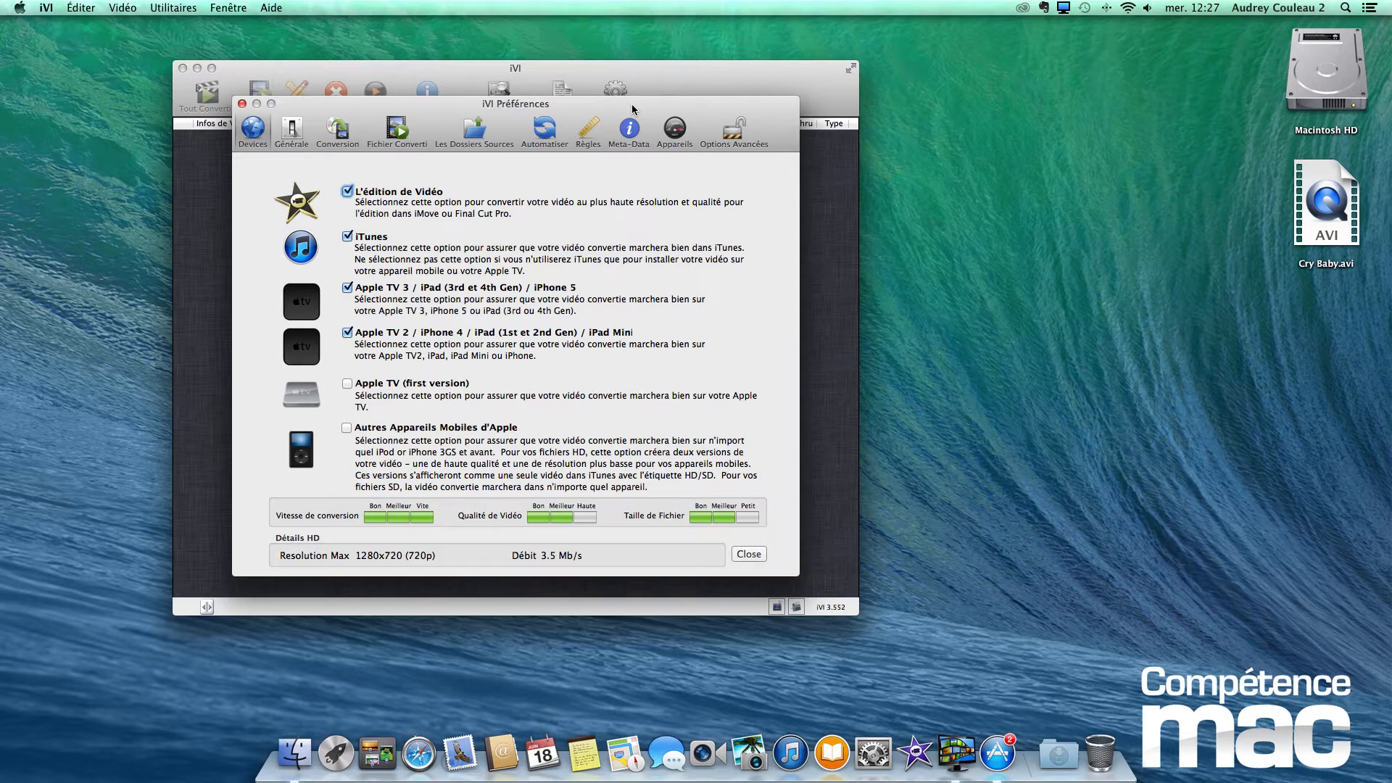
left_click_drag(633, 109, 662, 173)
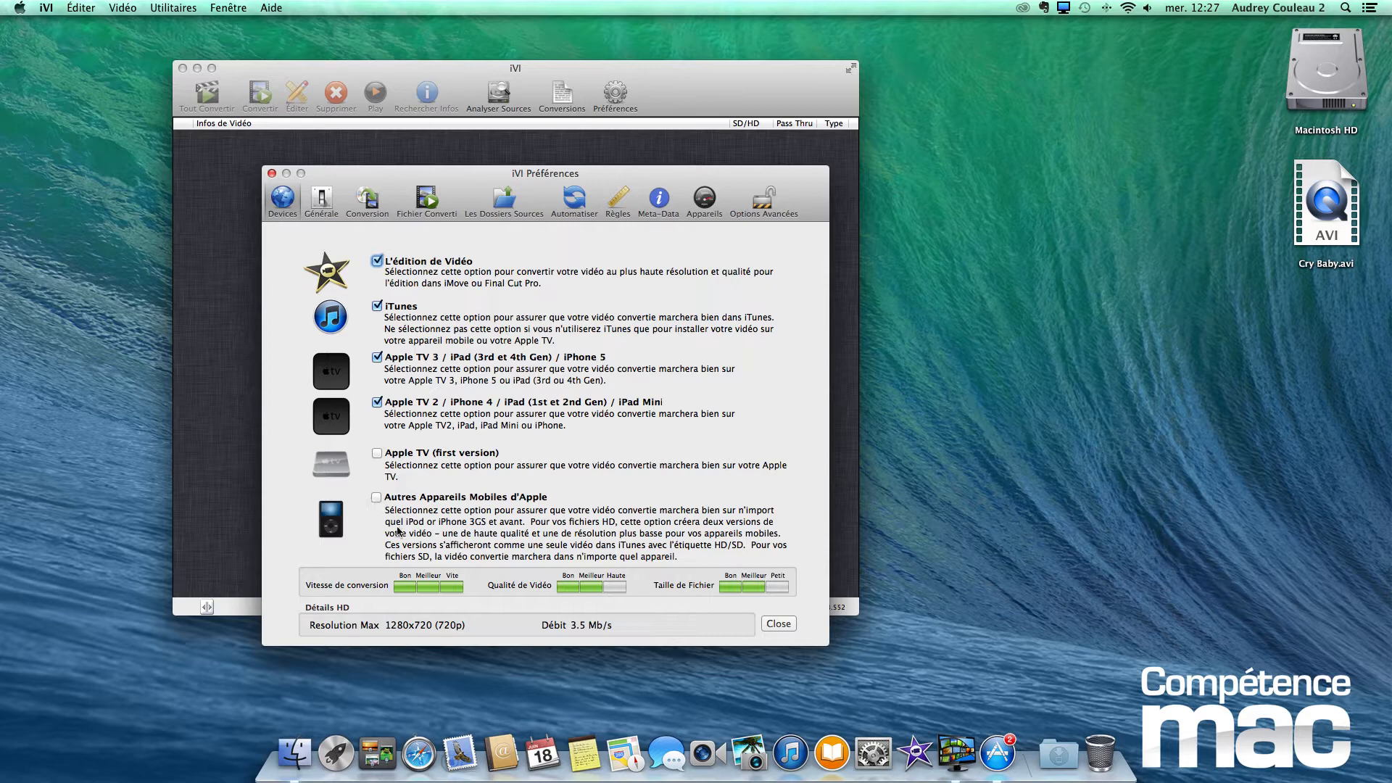
left_click(377, 402)
left_click(377, 402)
left_click(271, 174)
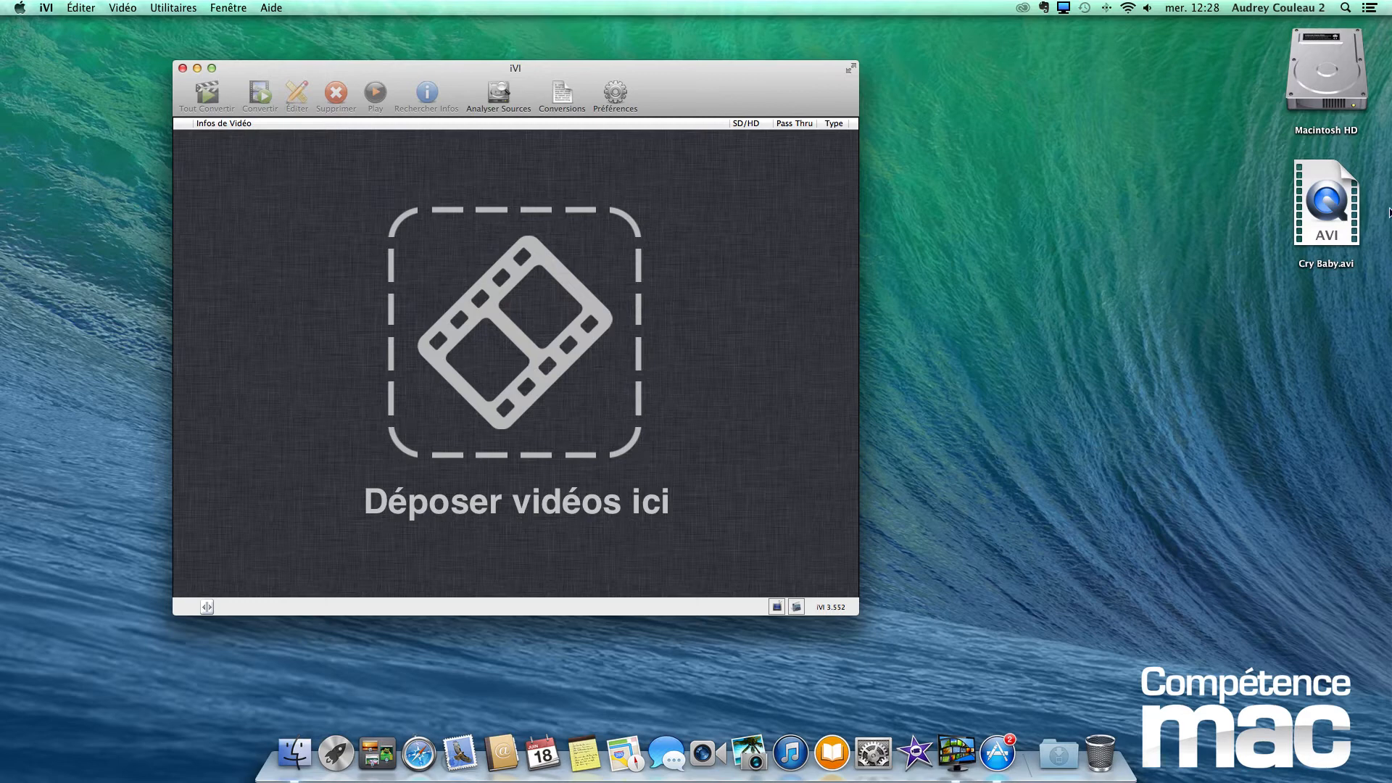
Add the Cry Baby.avi file from the desktop to the iVI conversion list.
mouse_move(1322, 201)
left_mouse_down()
mouse_move(1134, 259)
mouse_move(1307, 211)
left_mouse_up()
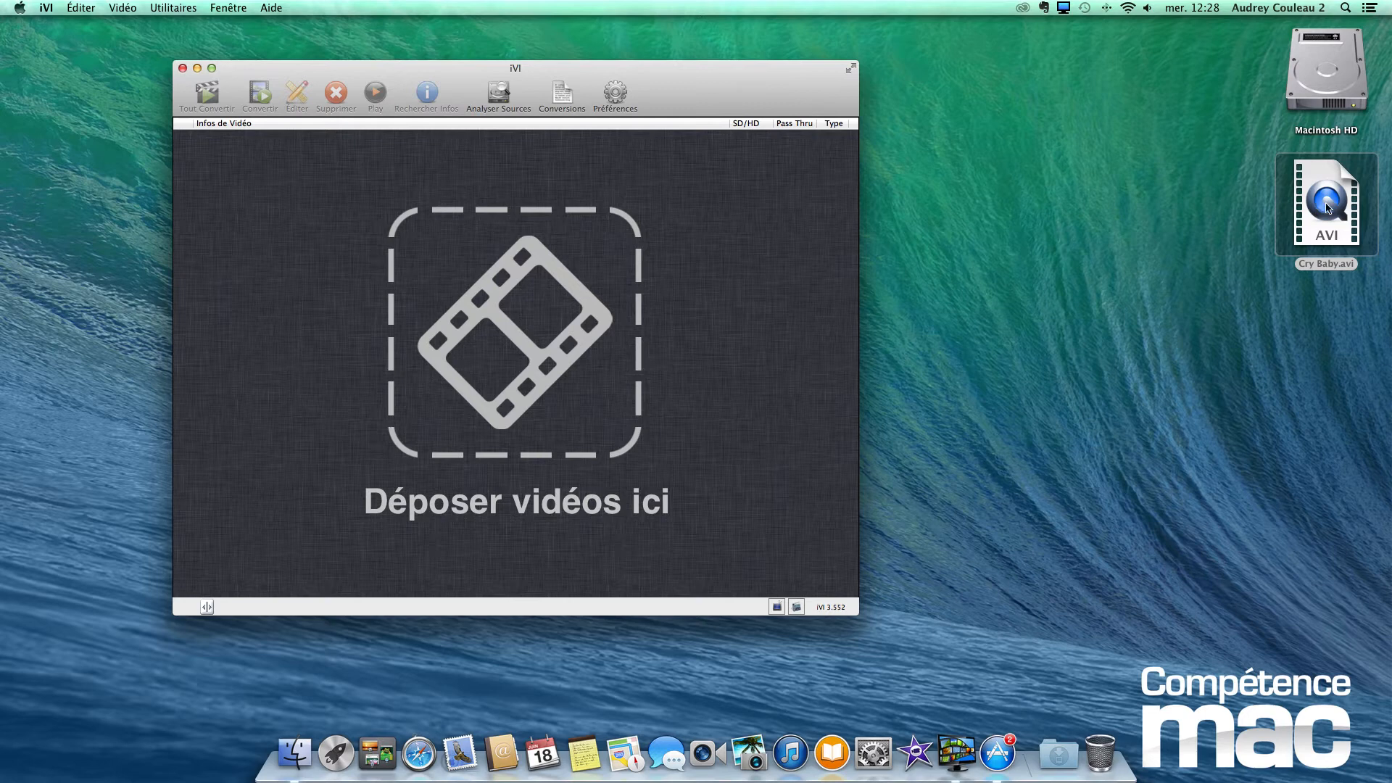
left_click_drag(1329, 209, 518, 319)
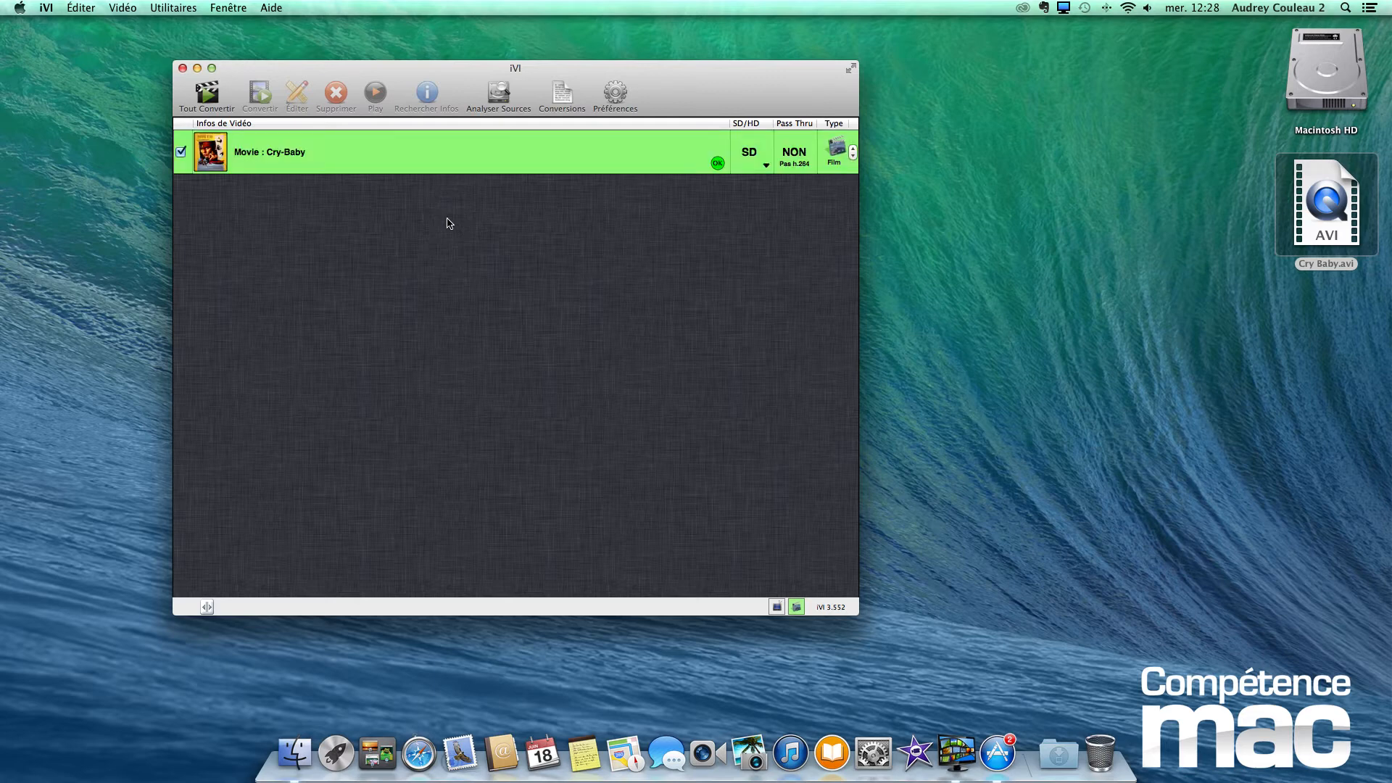
Open the Cry-Baby file details, preview the alternative match The Cry Baby Killer and reselect Cry-Baby.
double_click(209, 157)
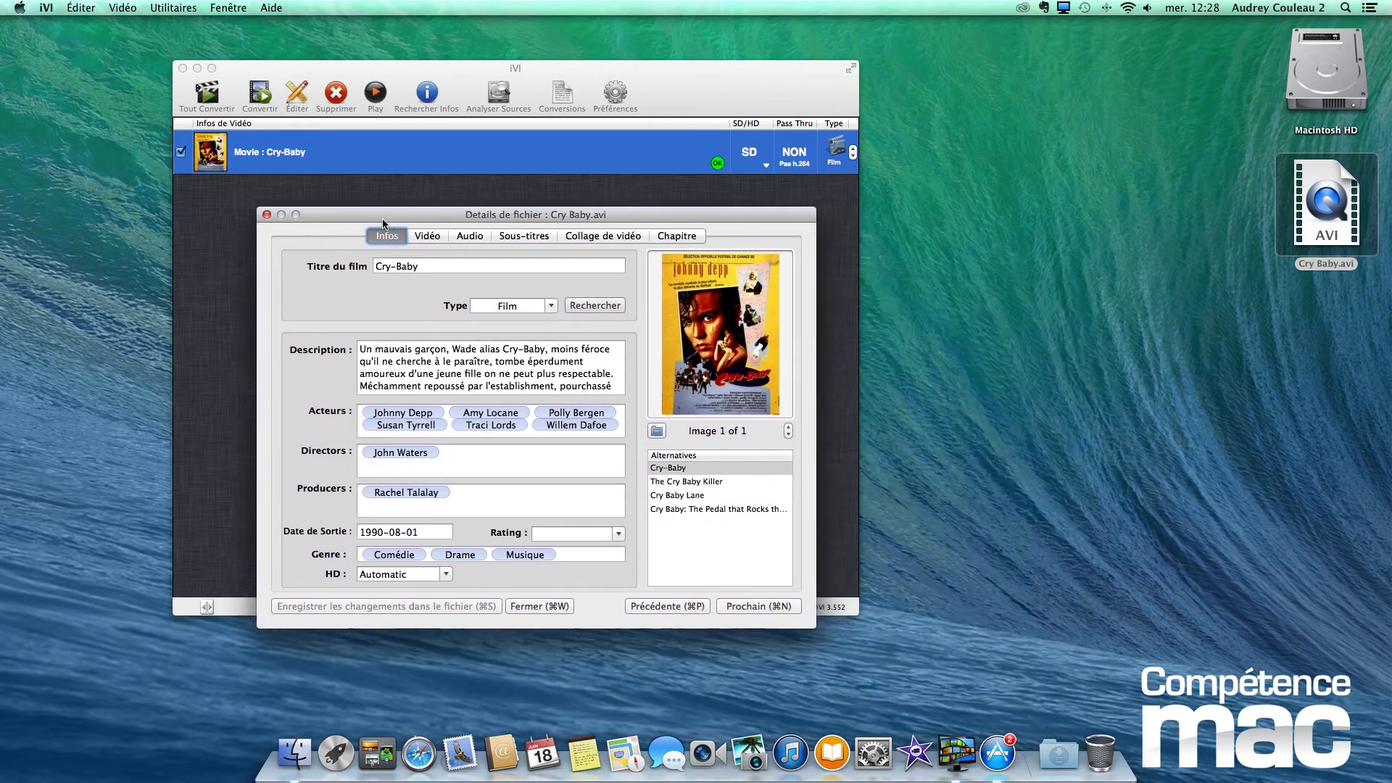
left_click_drag(381, 219, 379, 230)
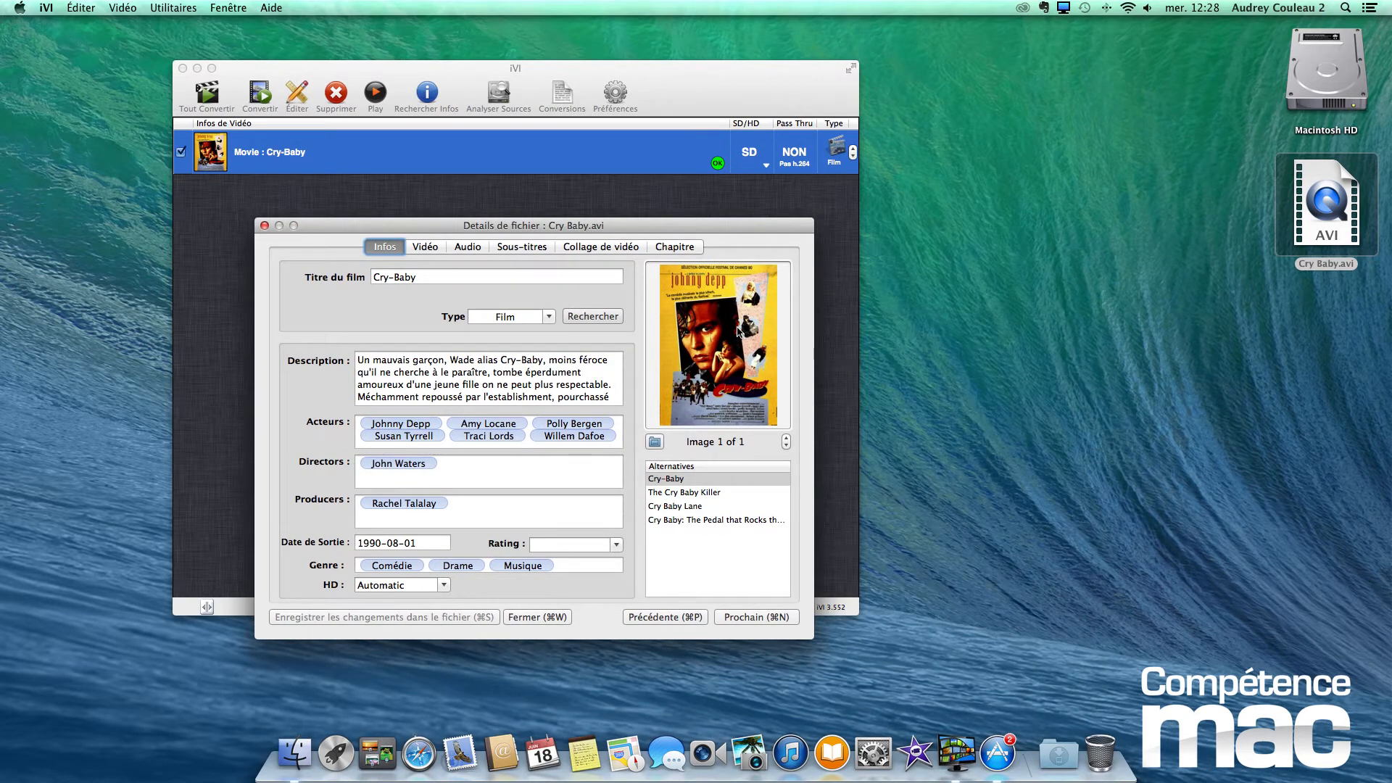
left_click(695, 495)
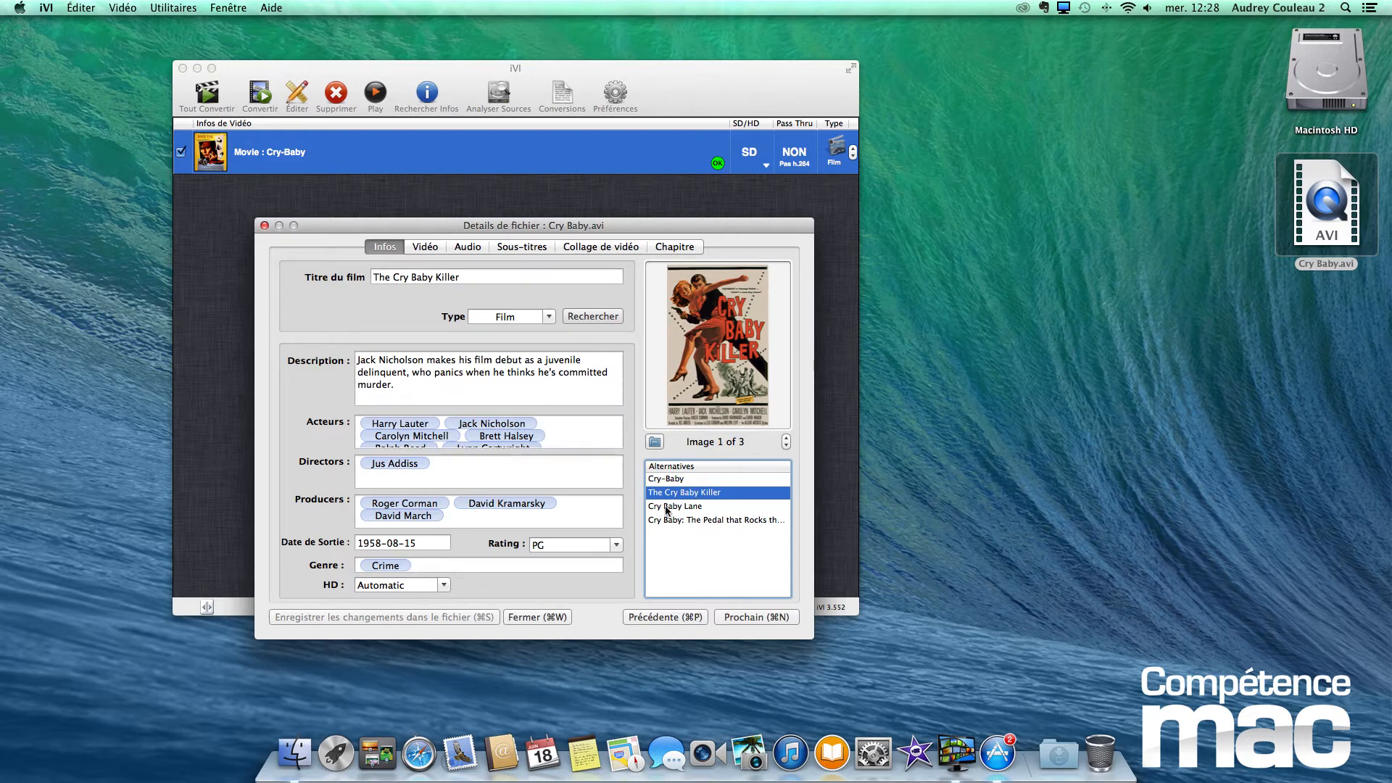
left_click(668, 482)
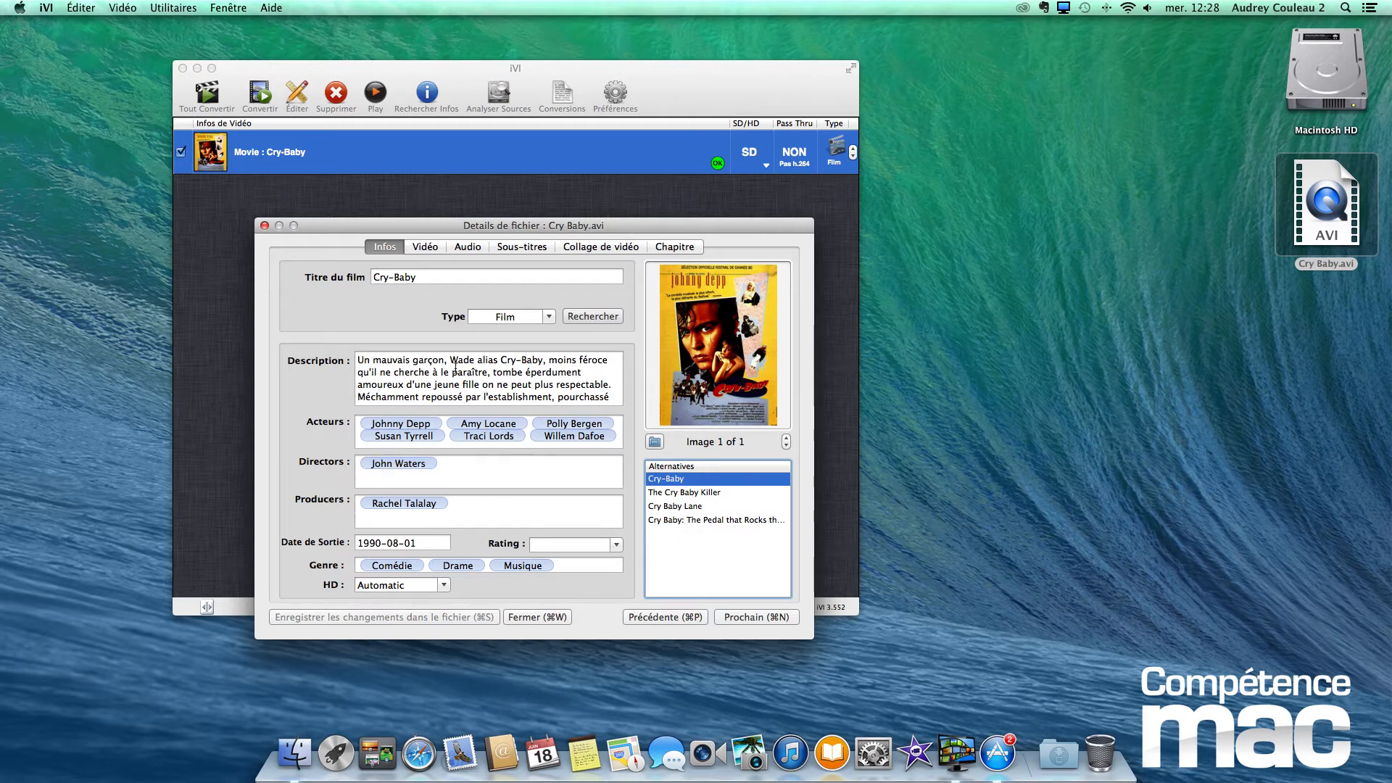
Look over the video track settings of Cry Baby.avi, return to the film information and close the file details.
left_click(421, 247)
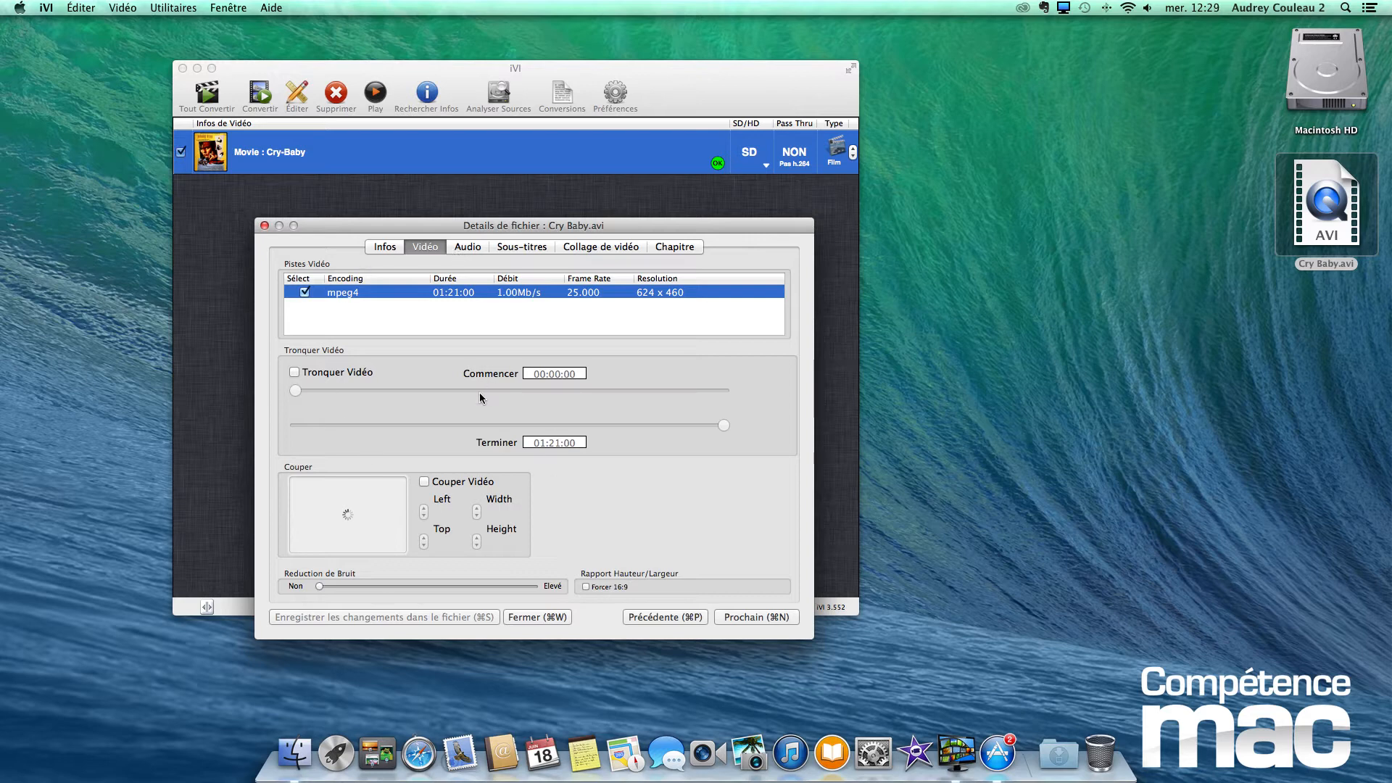
left_click(385, 247)
left_click_drag(410, 224, 481, 235)
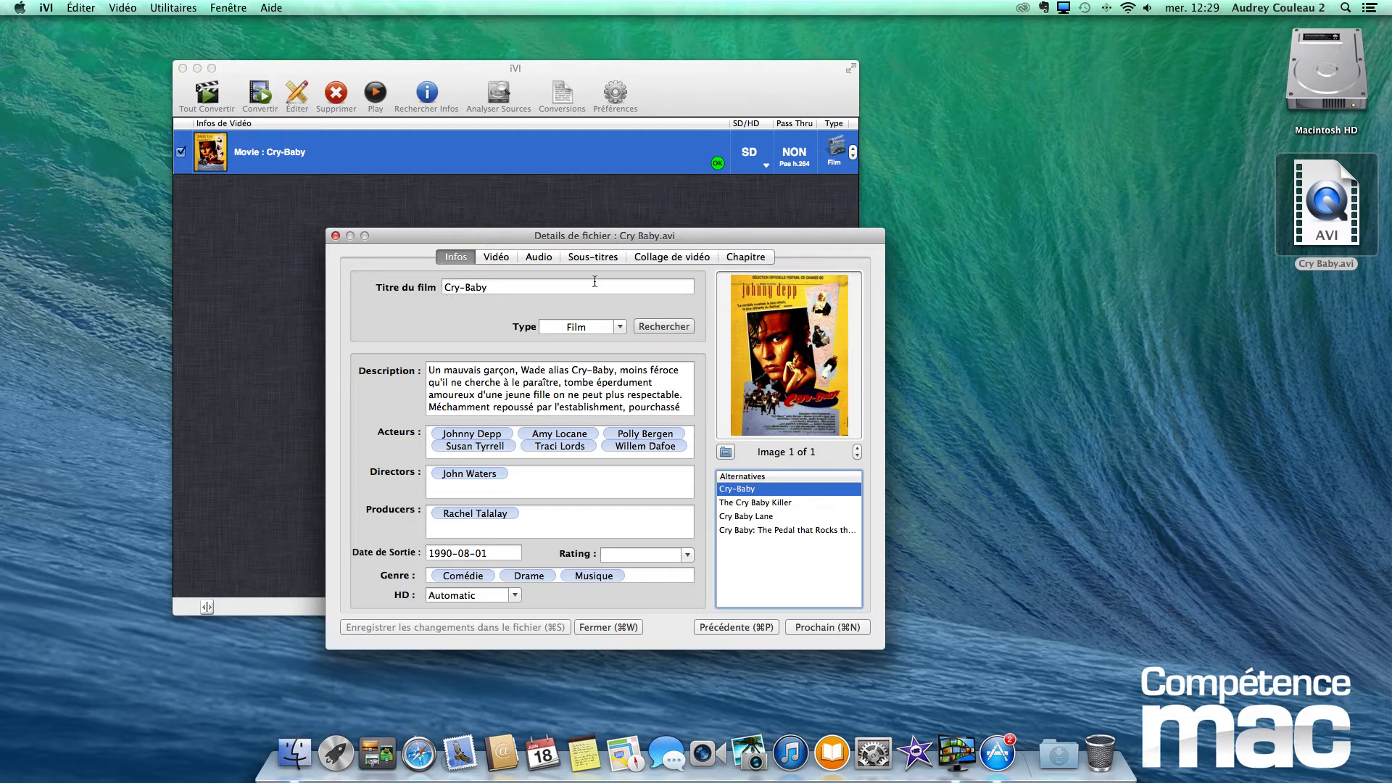
left_click(335, 236)
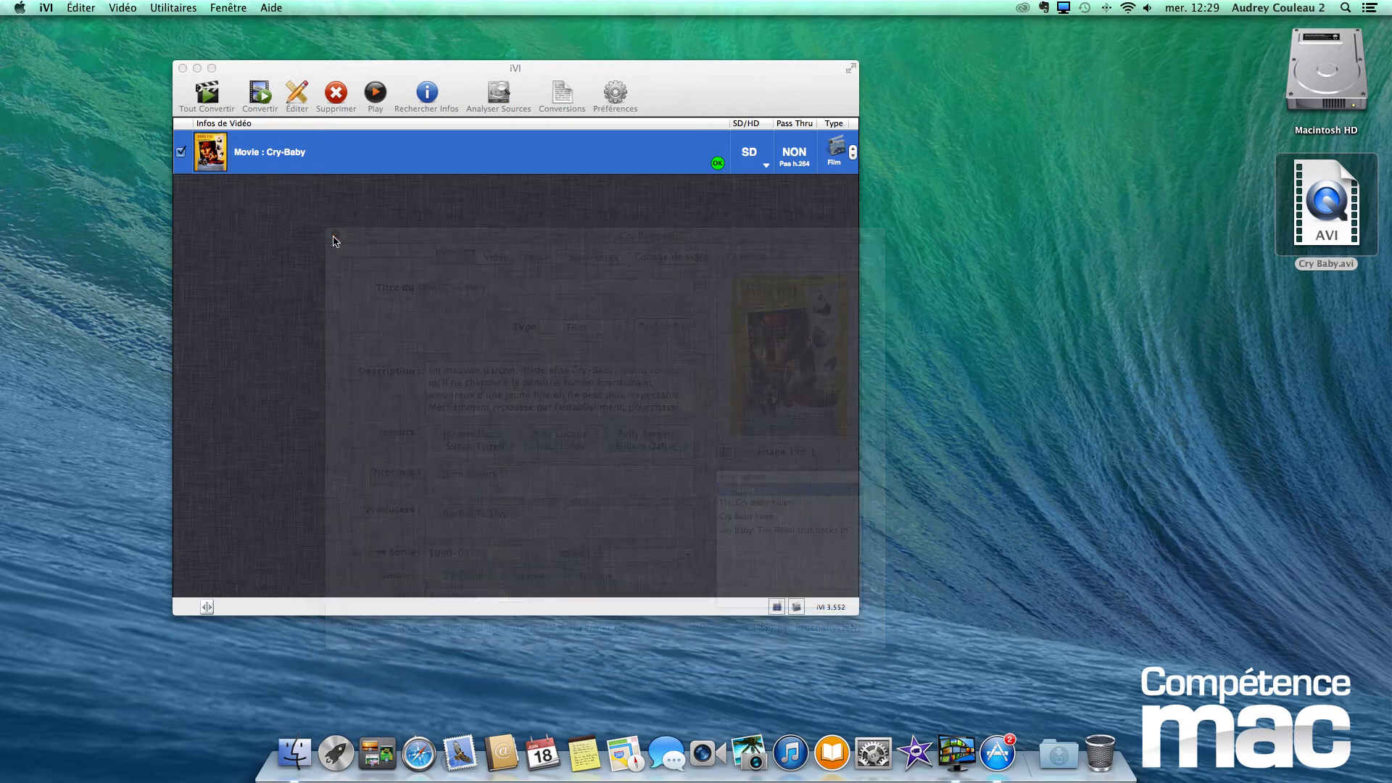
Start converting the Cry-Baby film and move the conversion window clear of the main iVI window.
left_click(261, 92)
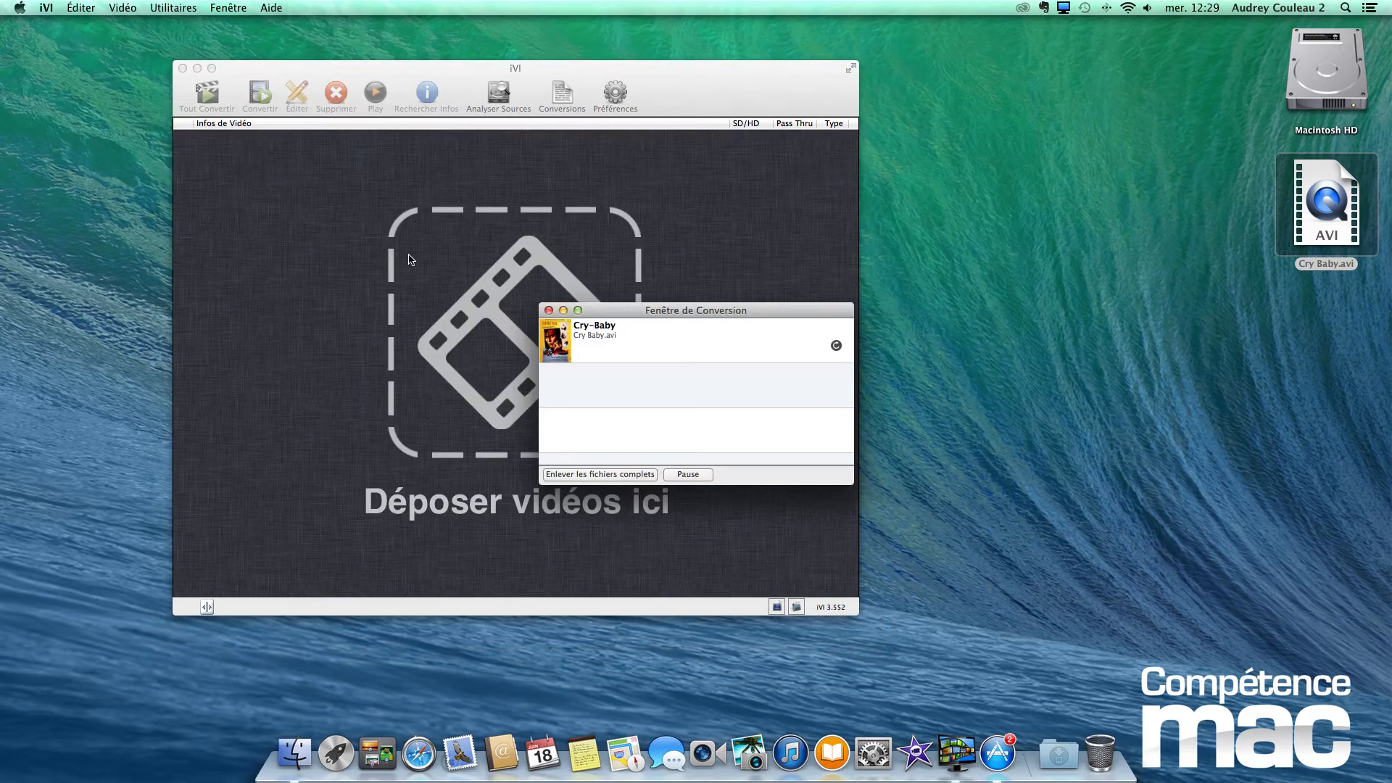
left_click_drag(610, 310, 959, 335)
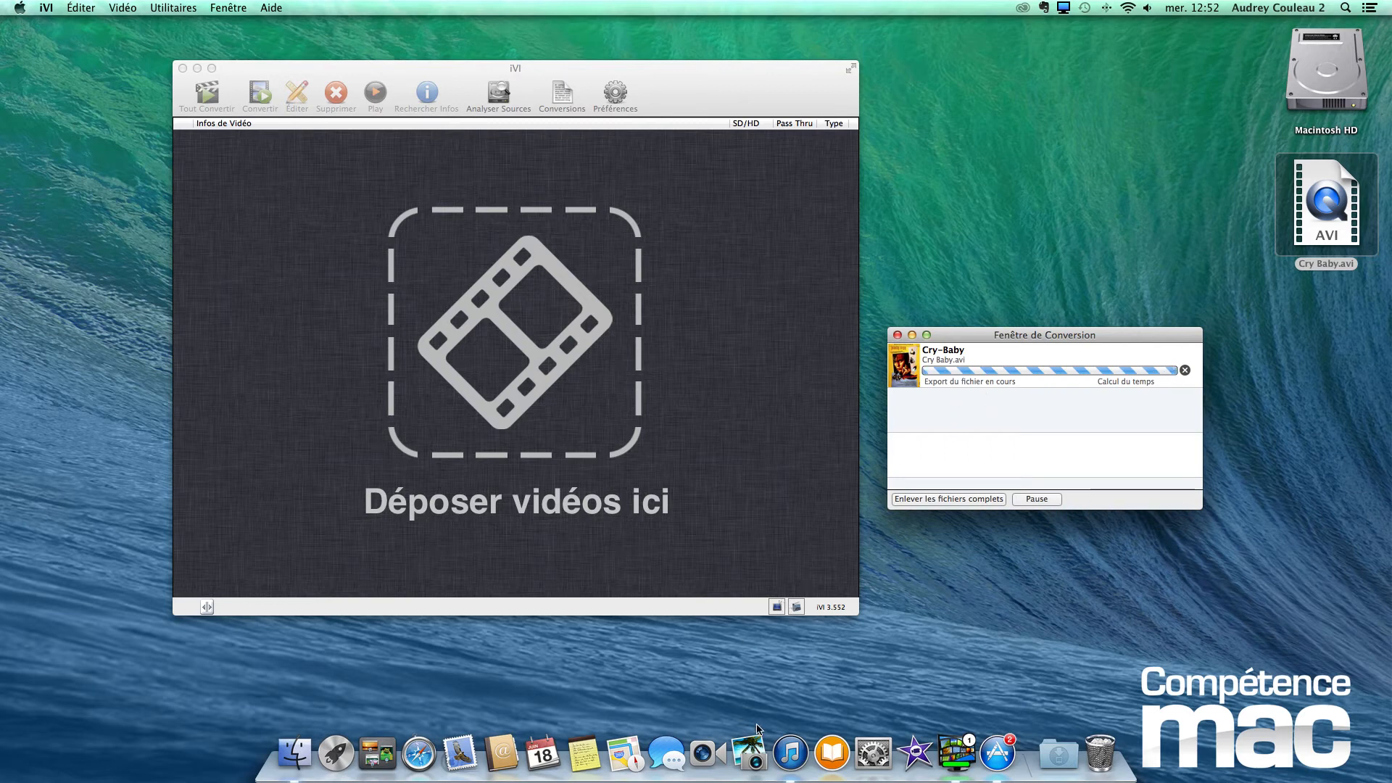
Switch to iTunes, show the Films library and resize the window to be narrower and taller.
left_click(791, 754)
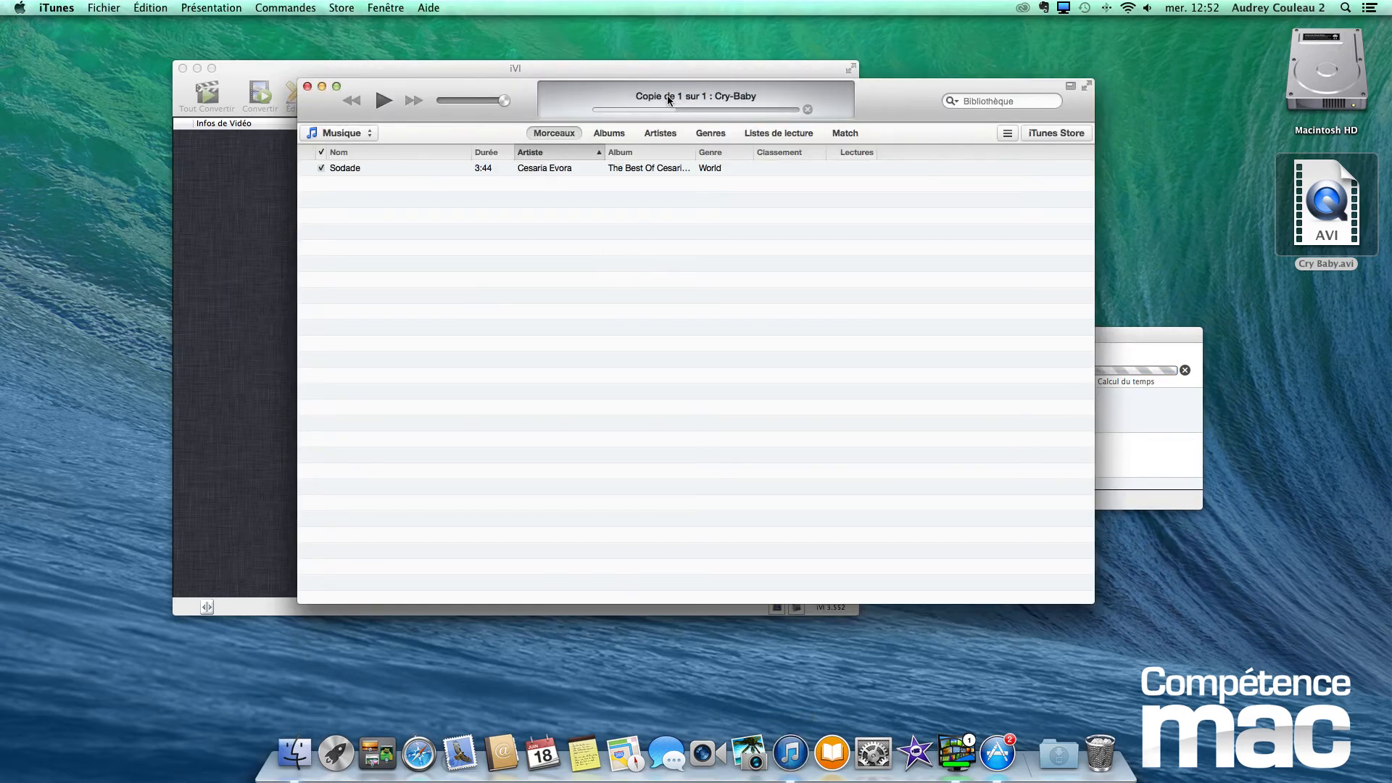
left_click(341, 135)
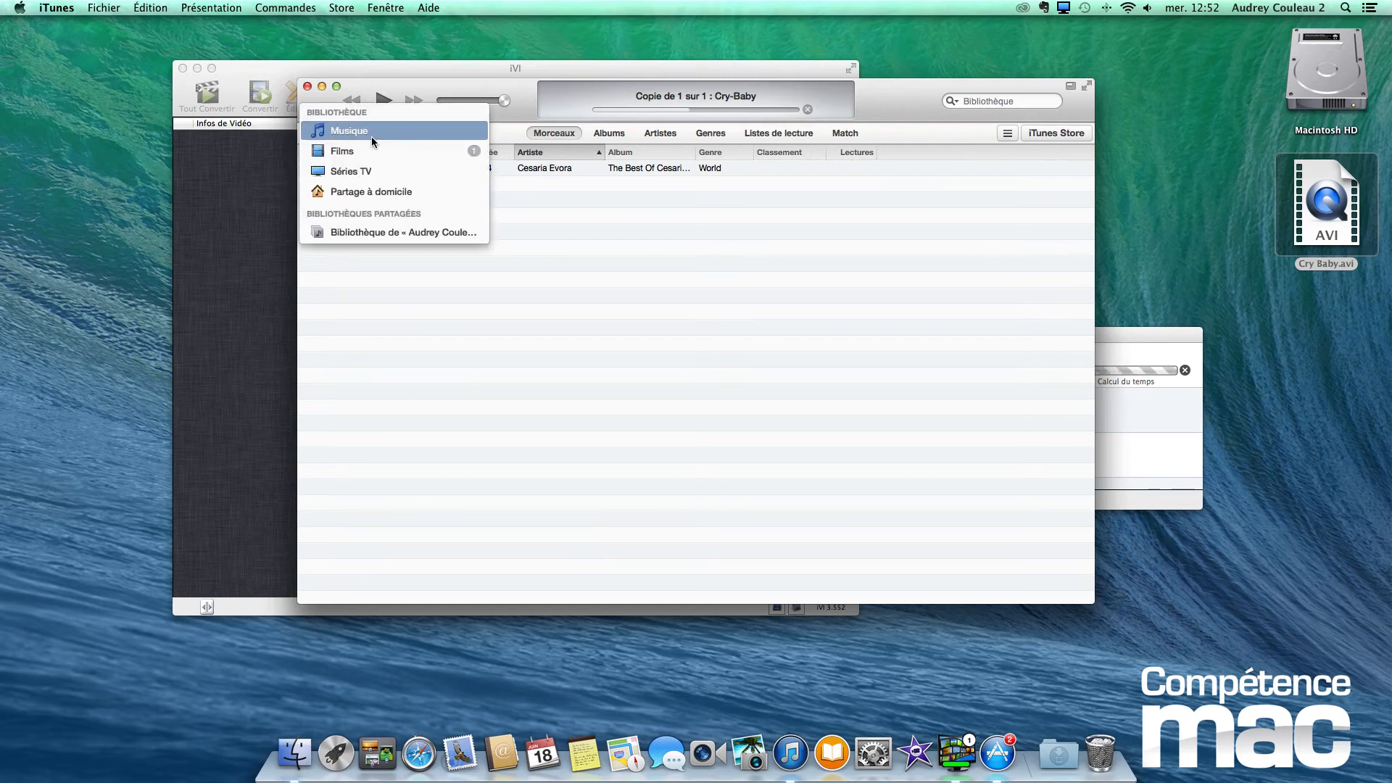
left_click(359, 146)
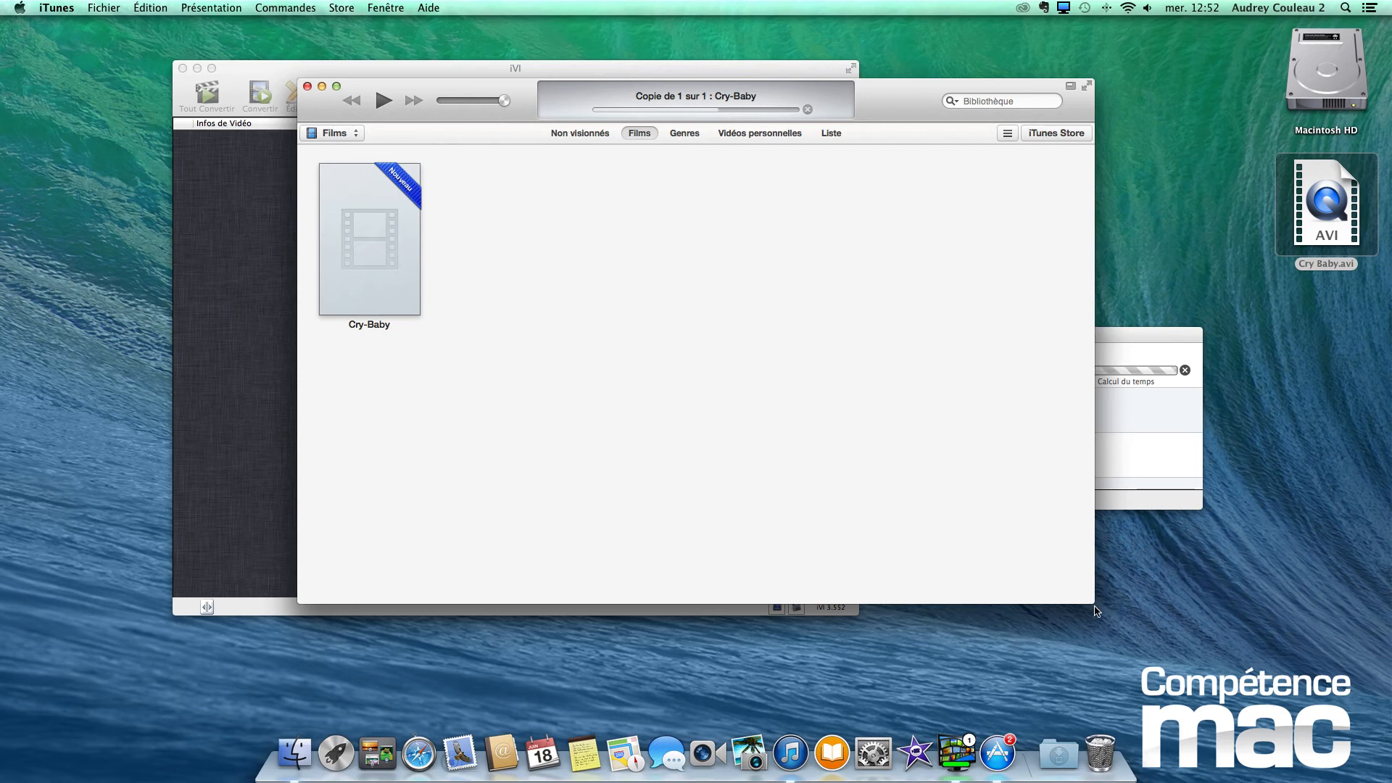
left_click_drag(1095, 603, 1030, 701)
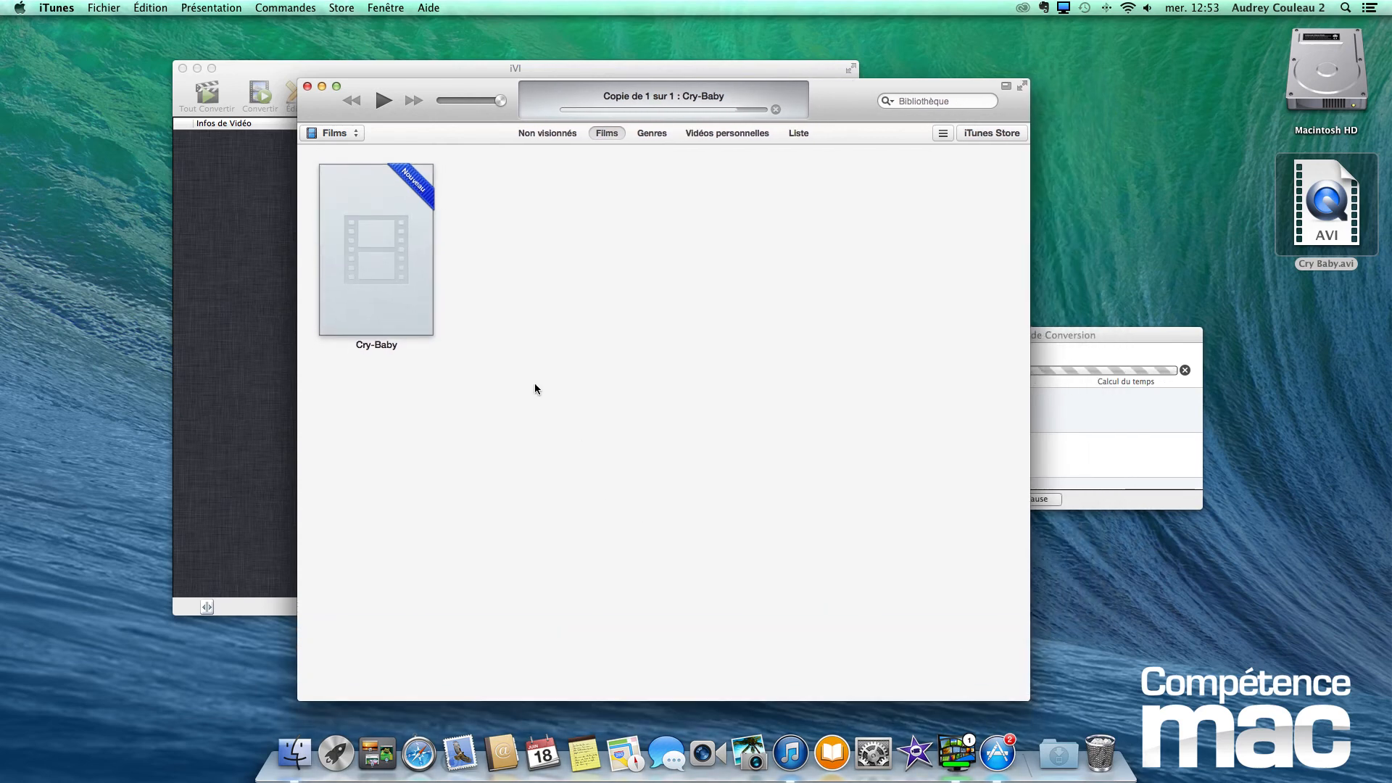
Close the iVI conversion window and bring the iTunes Films library back to the front.
left_click_drag(1062, 335, 1206, 360)
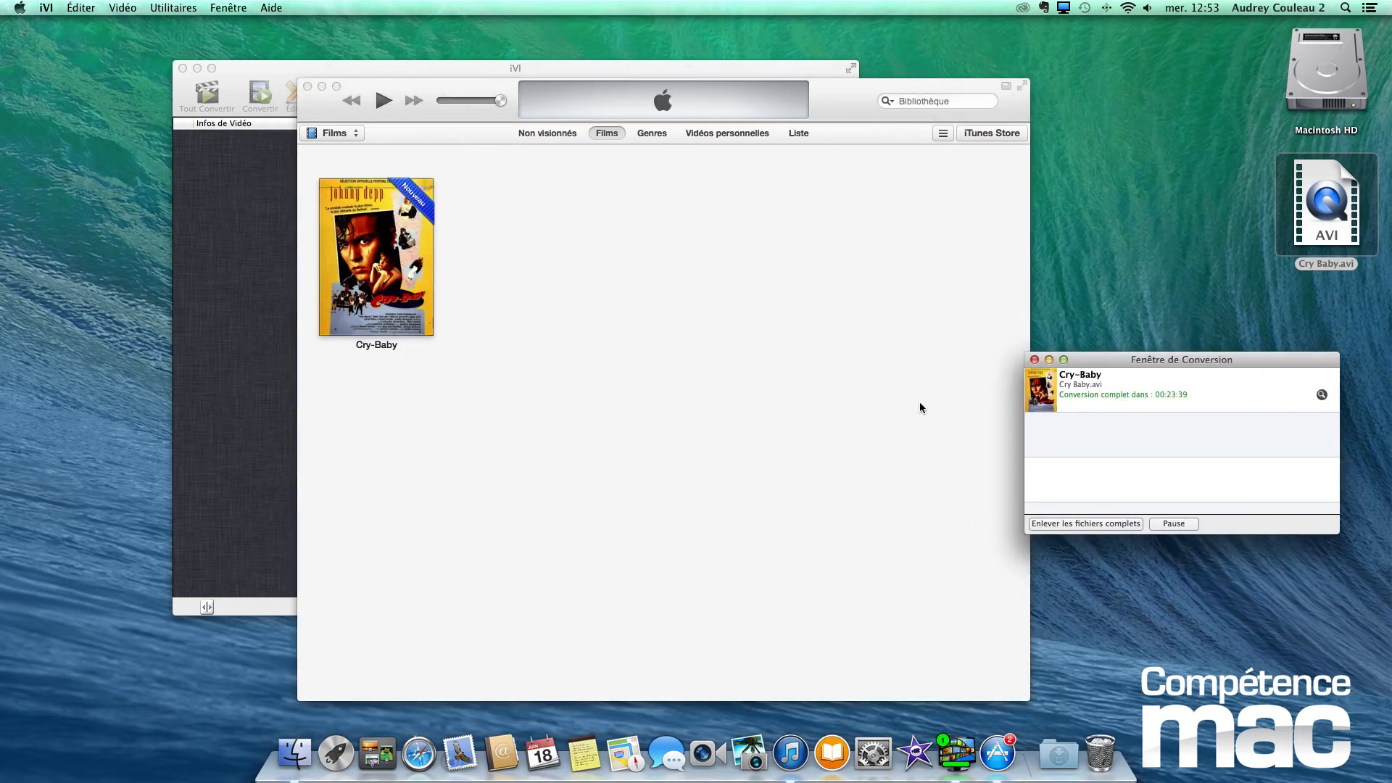
left_click(1035, 360)
left_click(888, 351)
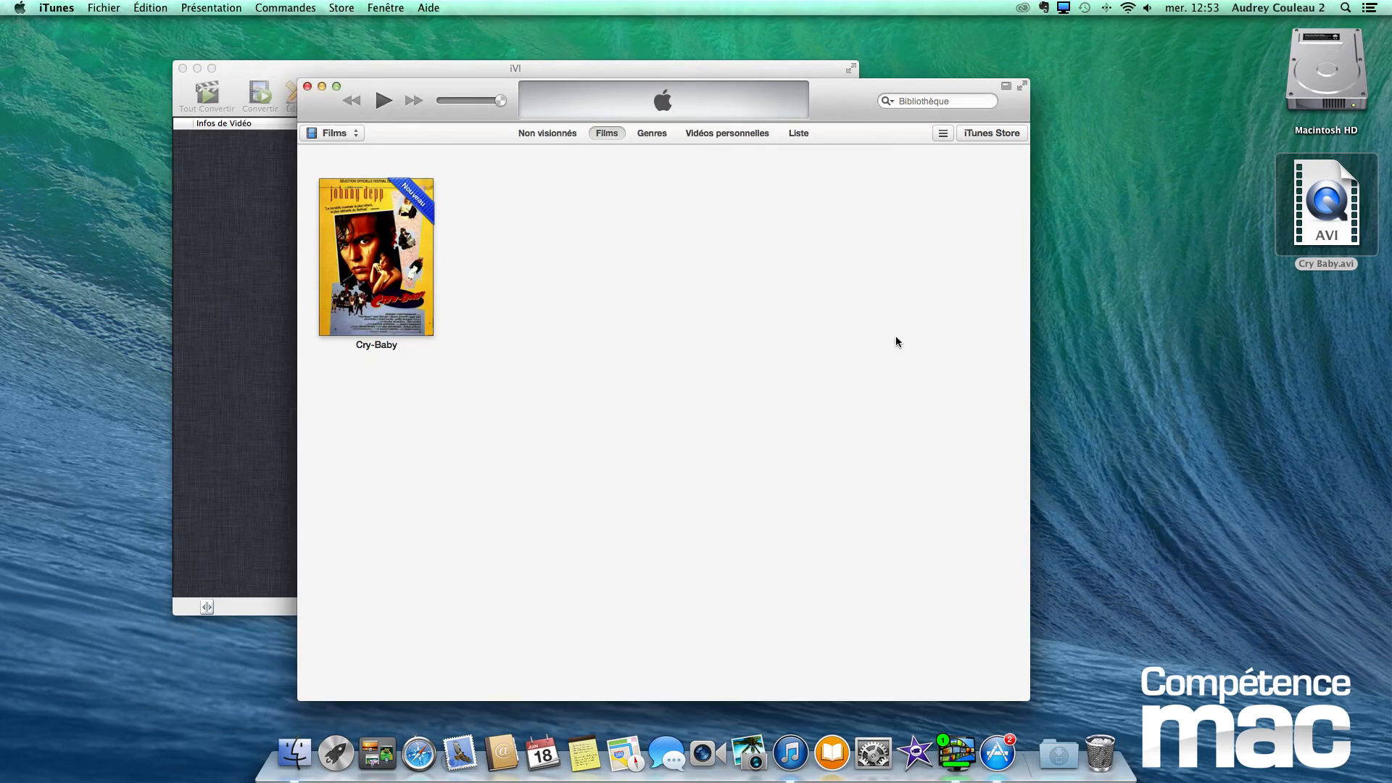
View the synopsis and cast of the Cry-Baby film in a widened iTunes window, and close the description.
left_click(360, 274)
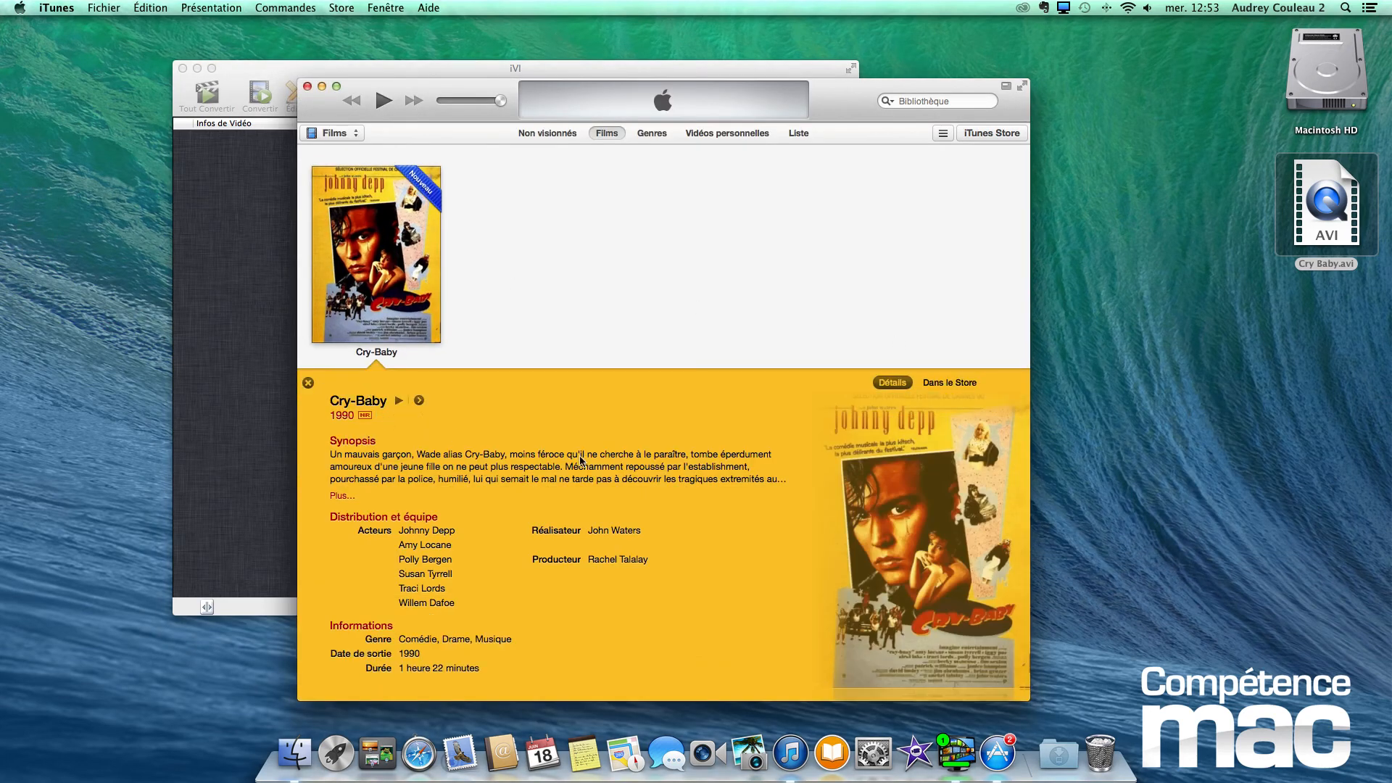
left_click_drag(1042, 701, 1214, 709)
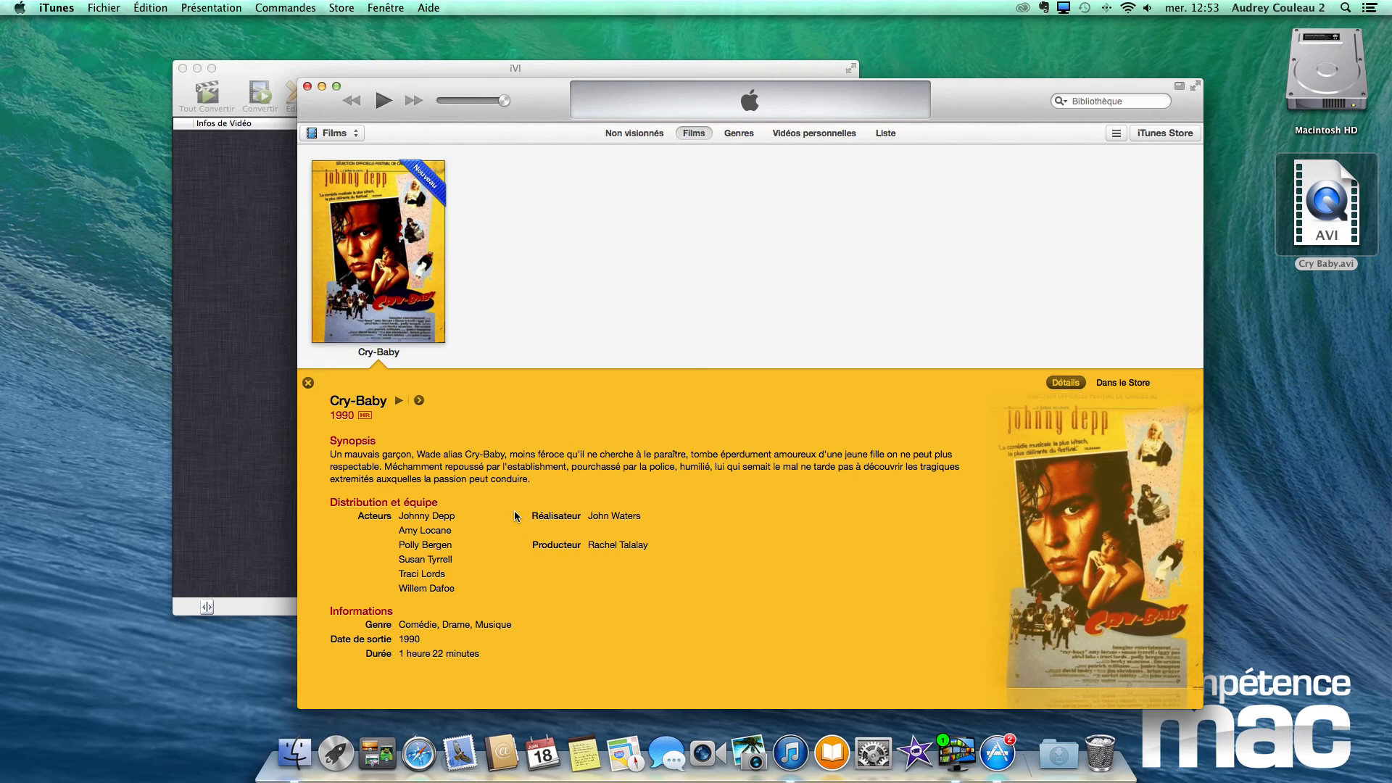
left_click(308, 382)
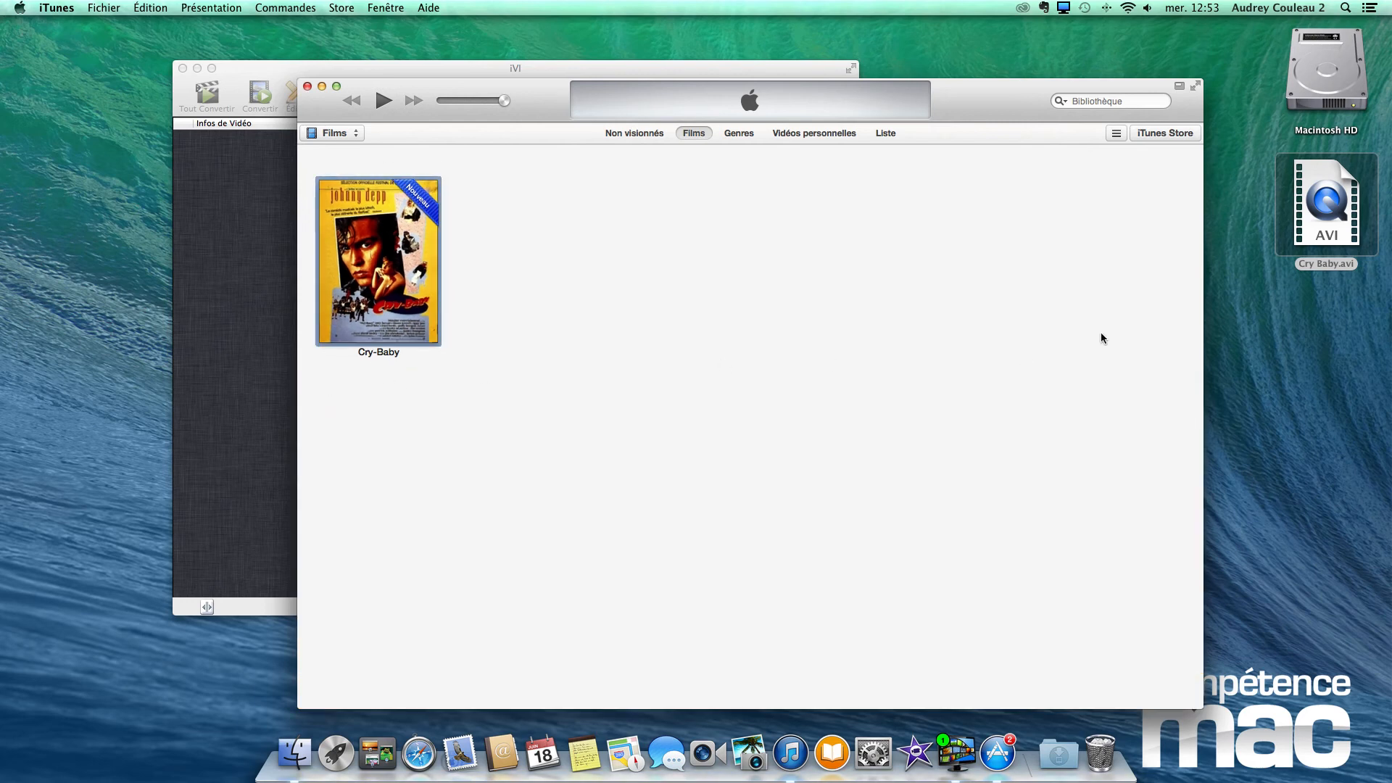
Check the file information summary of the Cry-Baby film, and view its description once more.
right_click(422, 228)
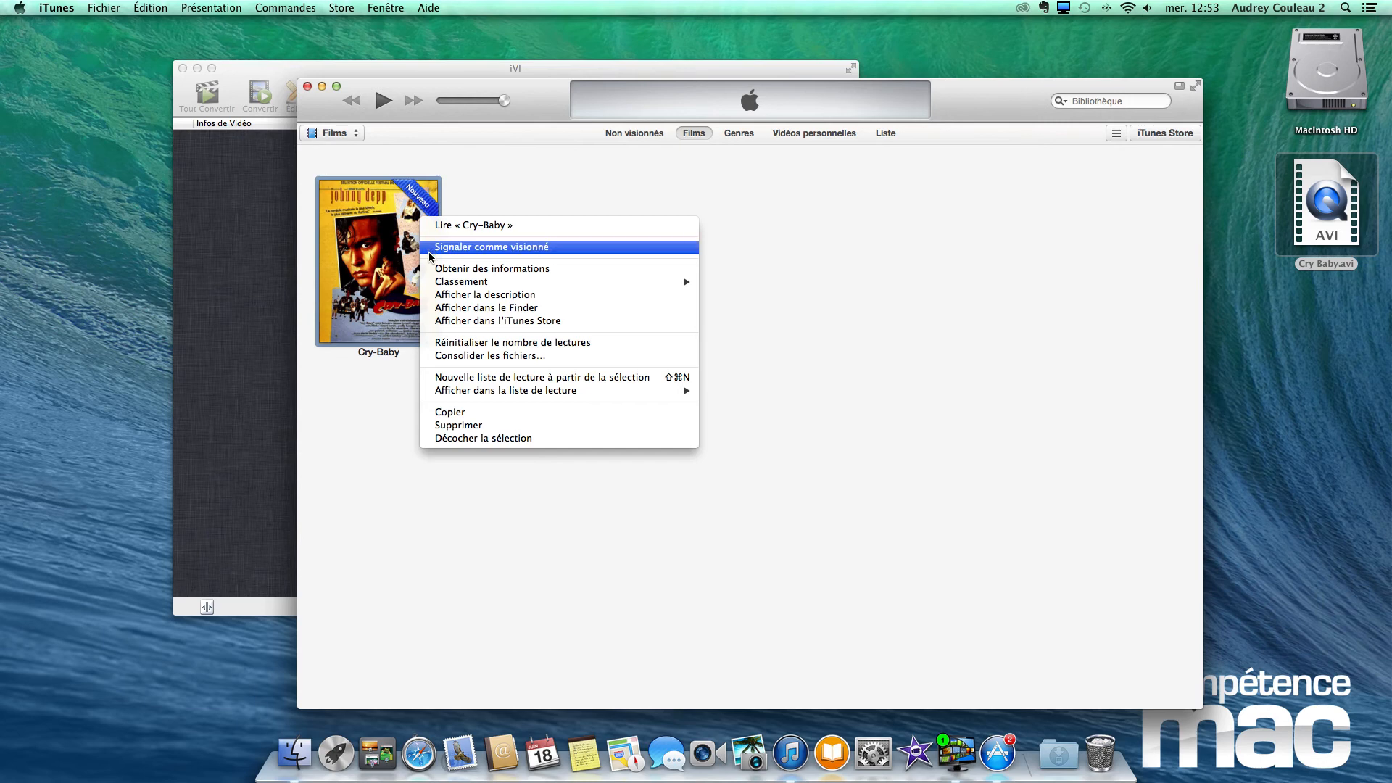
left_click(464, 268)
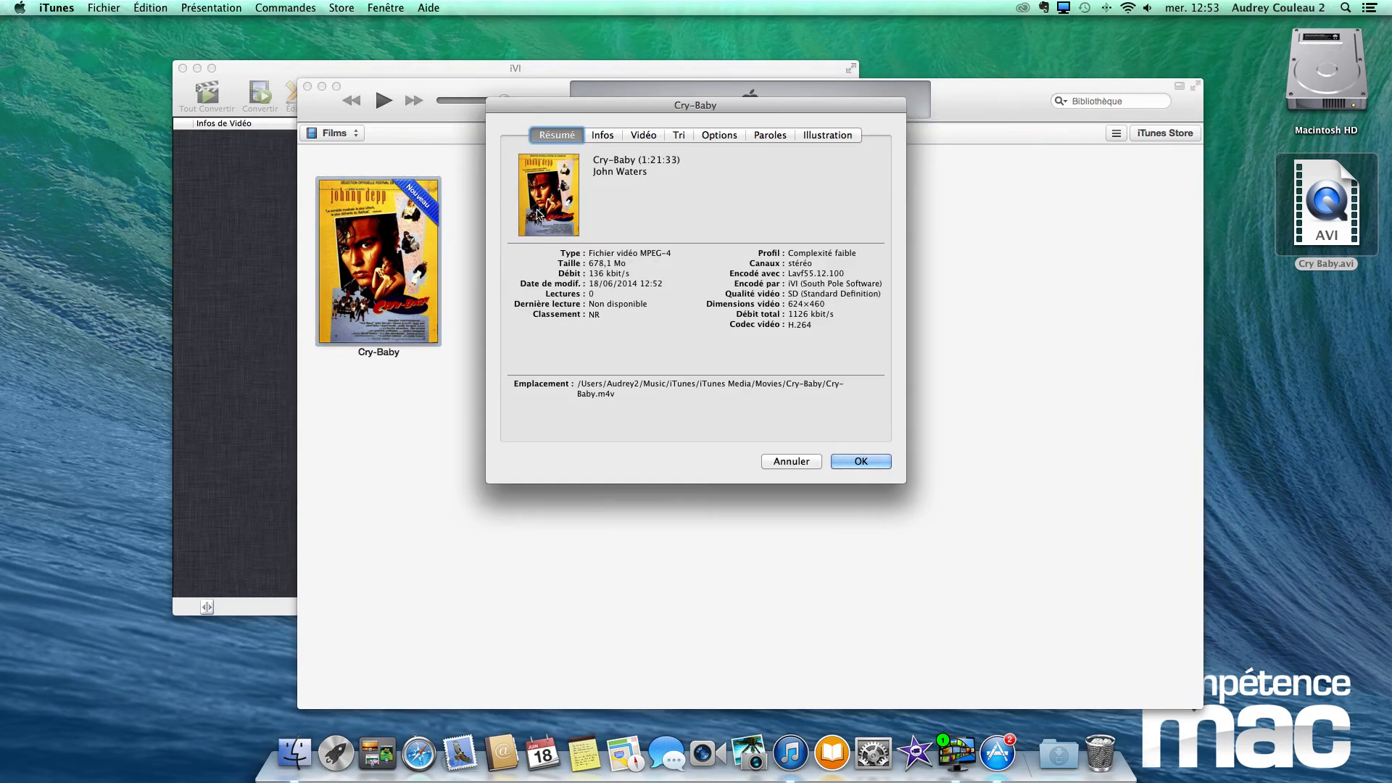
left_click(854, 464)
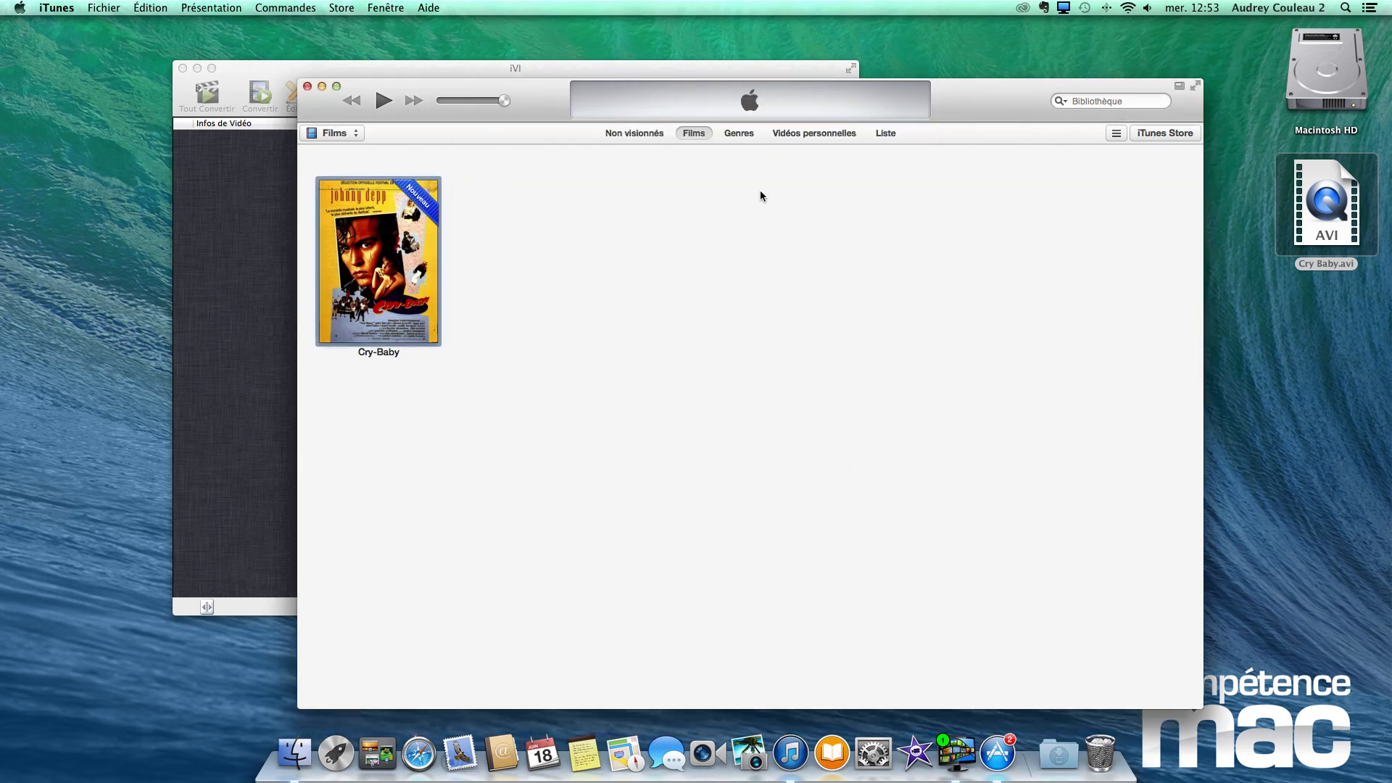
left_click(396, 233)
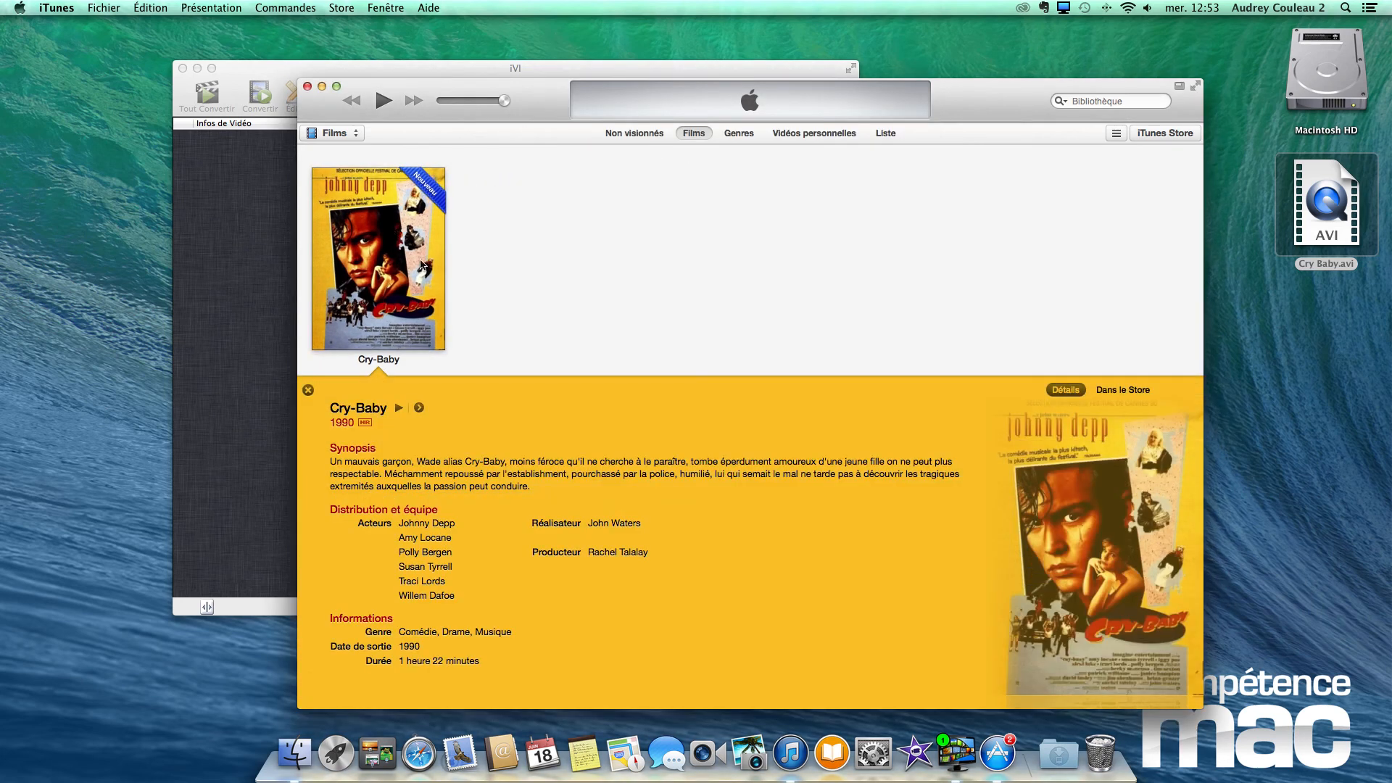
left_click(368, 270)
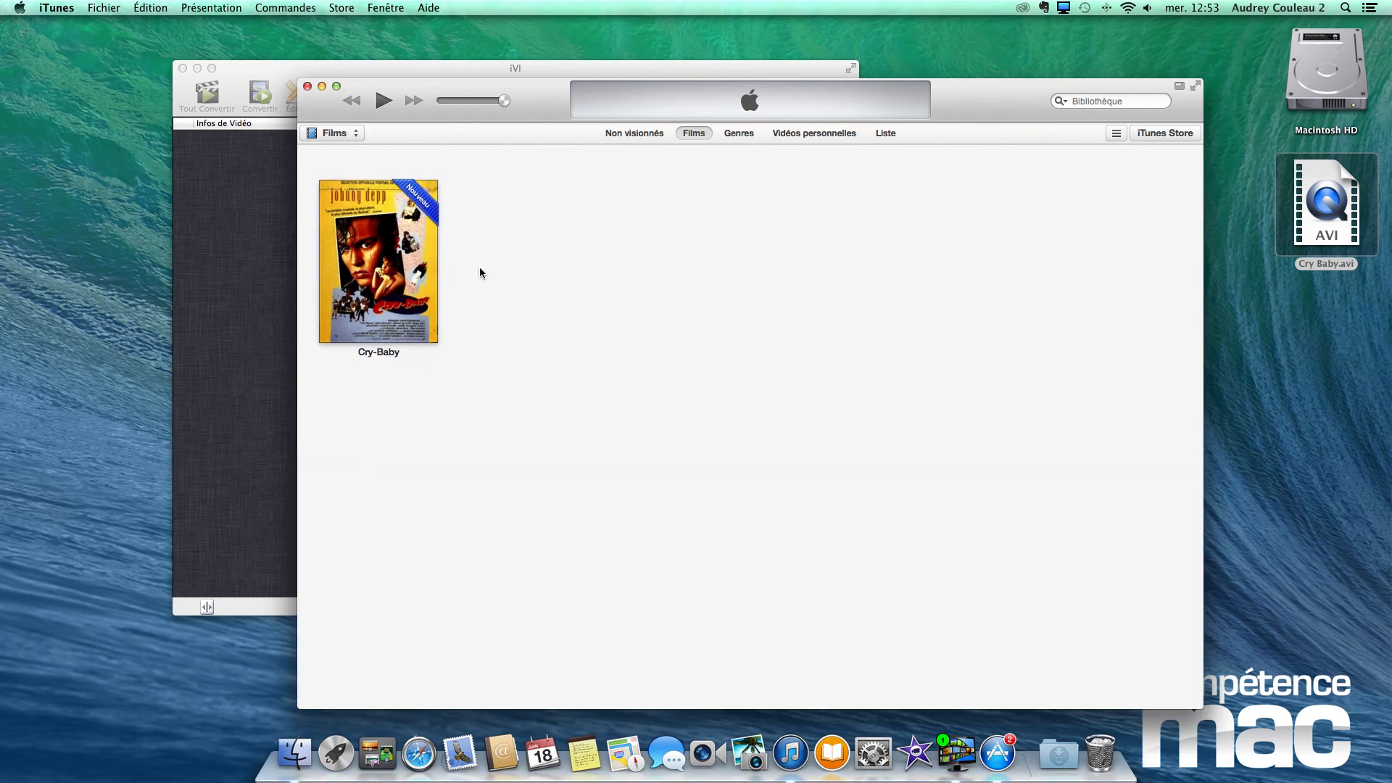
Hide iTunes and iVI to clear the desktop.
key("super+h")
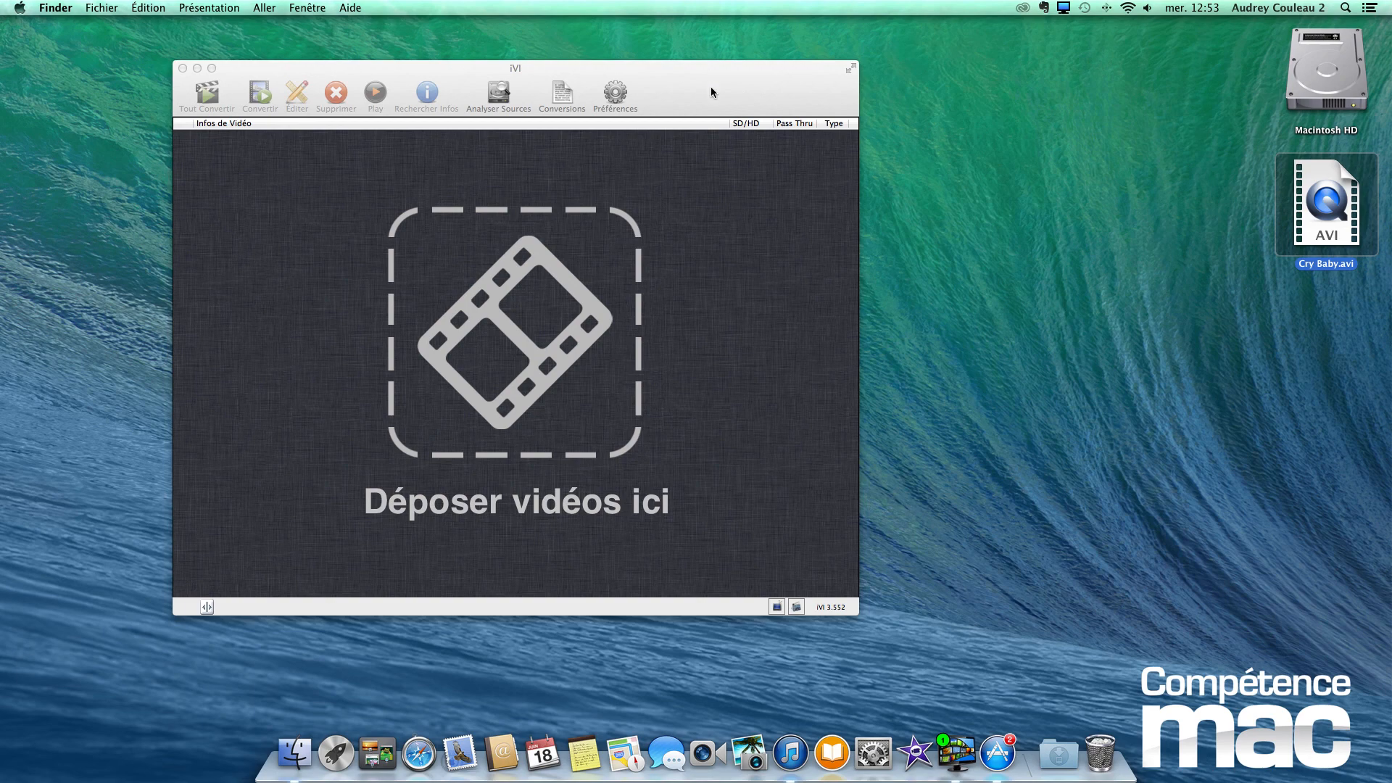
left_click_drag(712, 92, 715, 121)
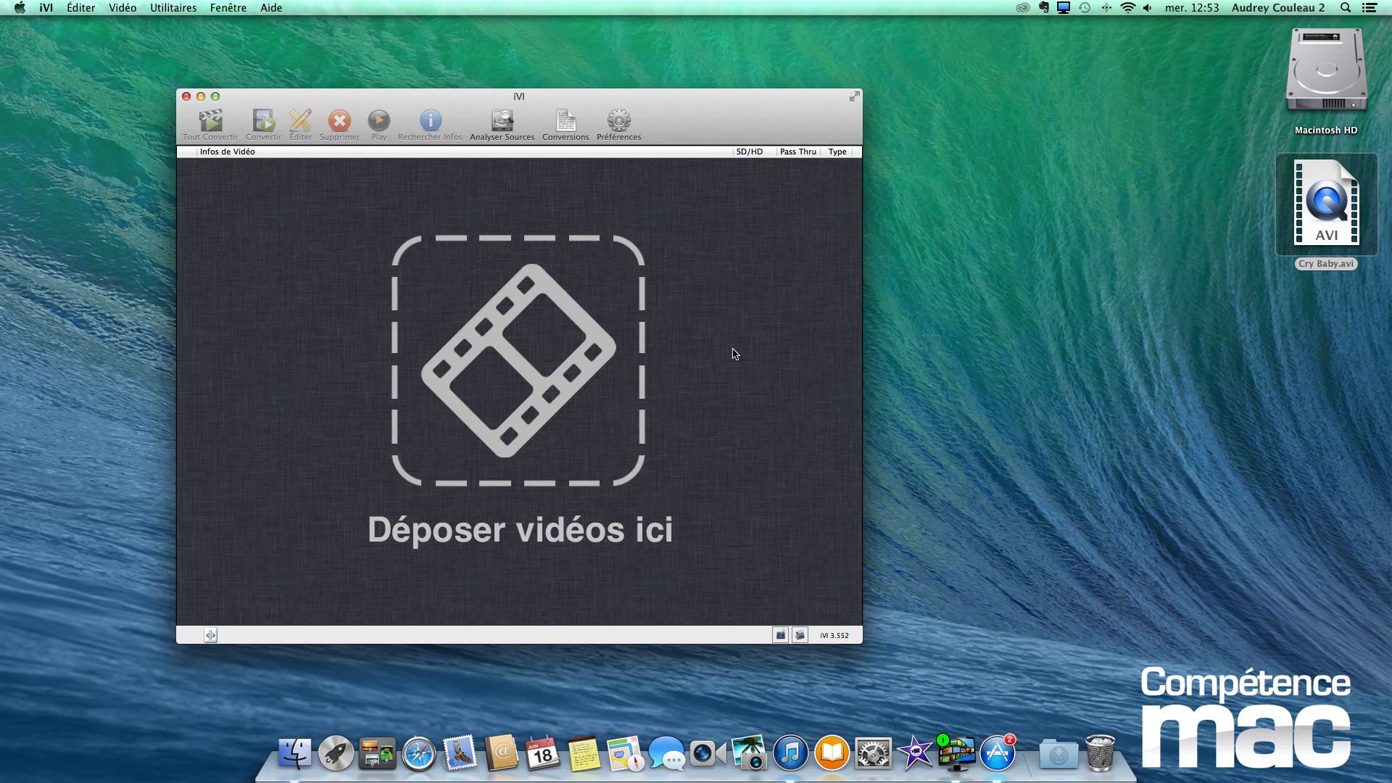
key("super+Tab")
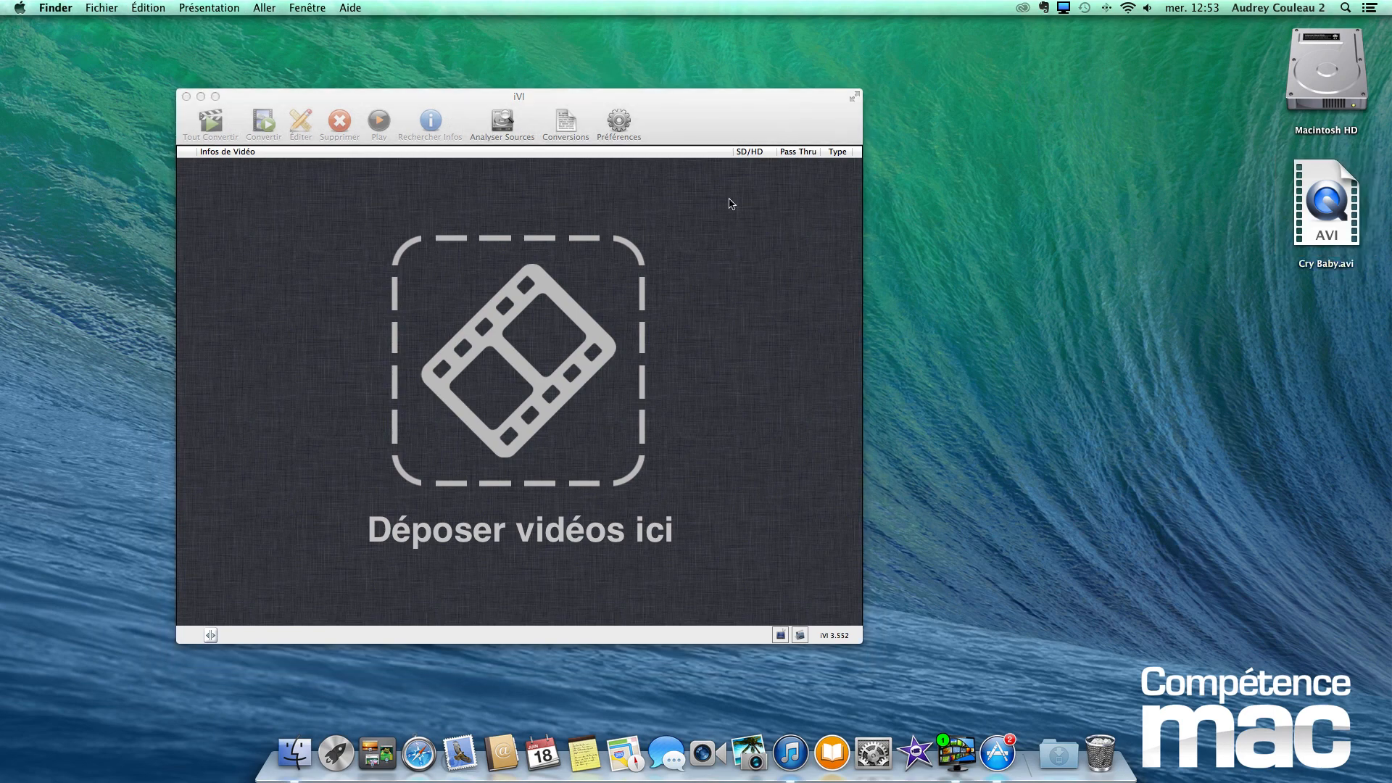
left_click_drag(712, 123, 772, 133)
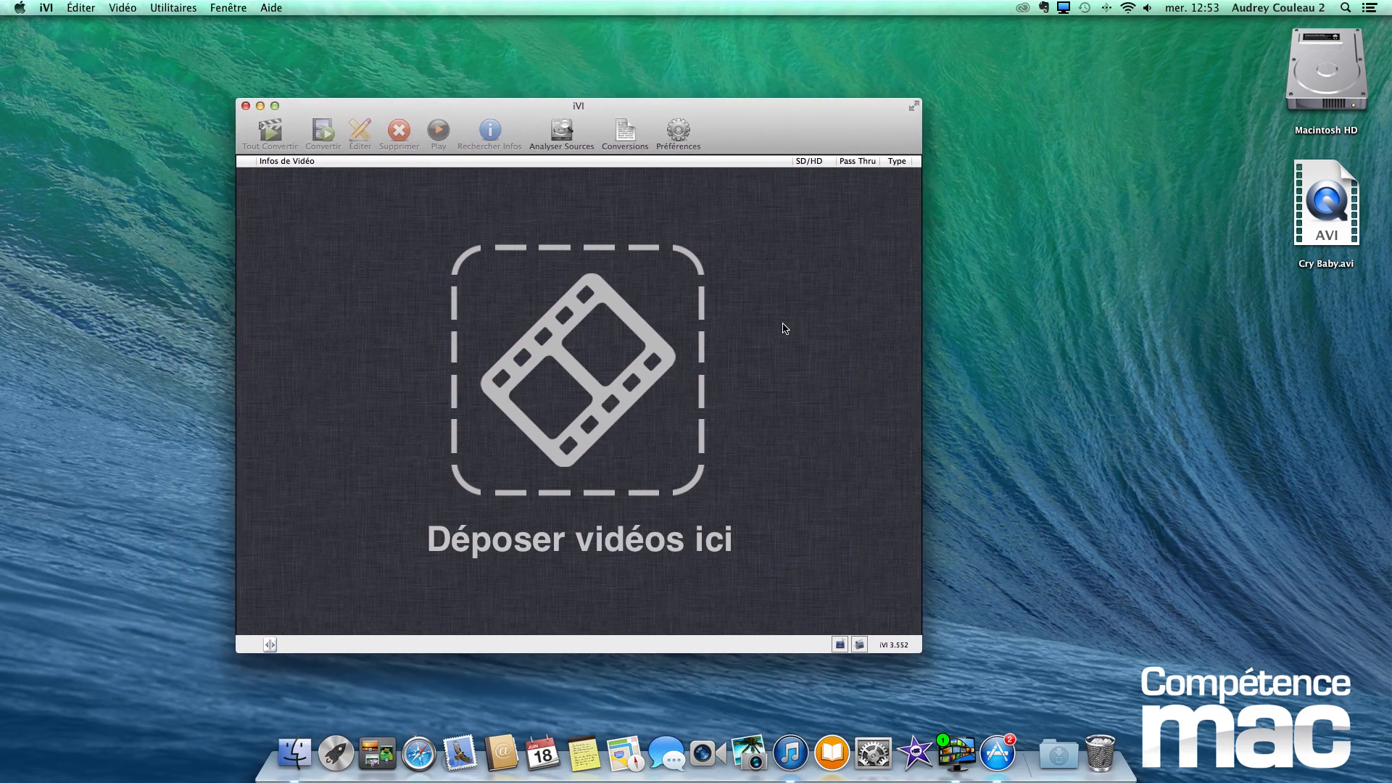
key("super+h")
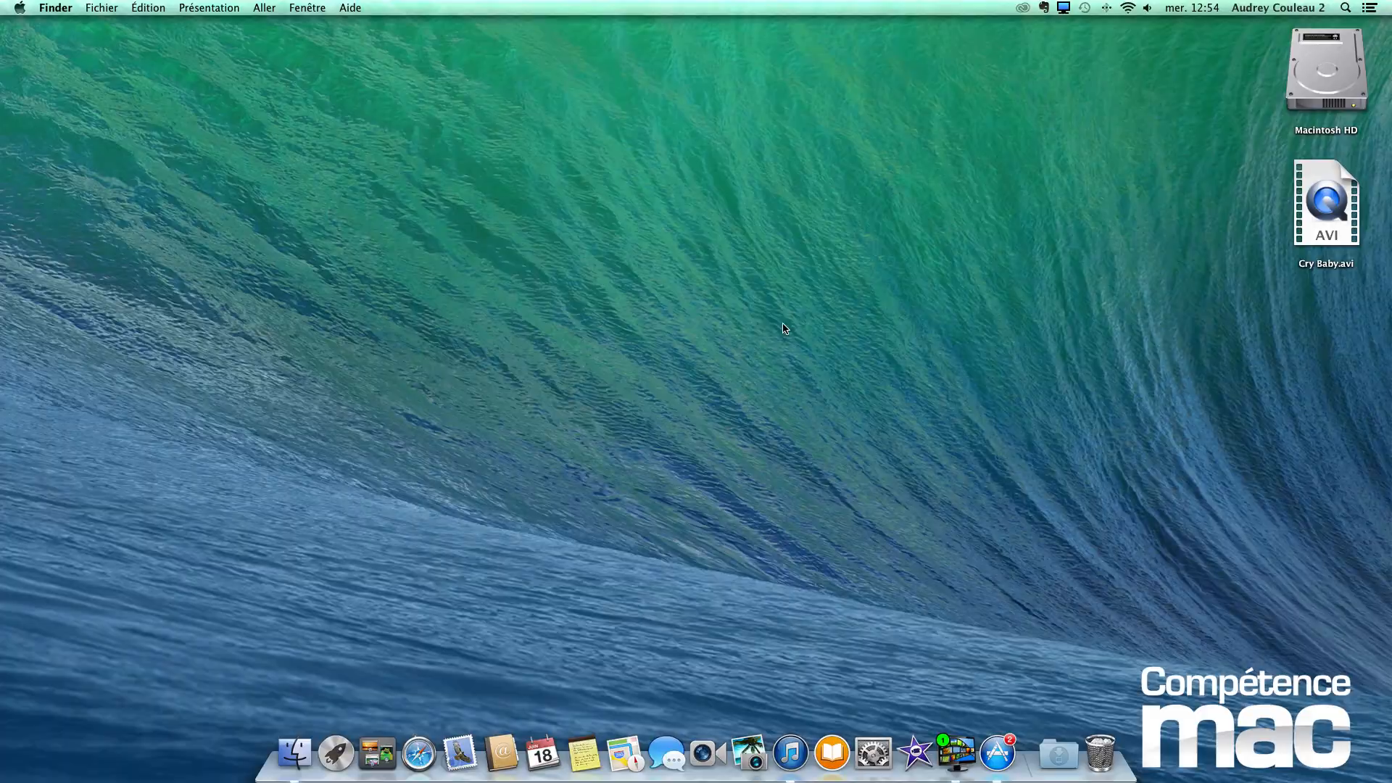